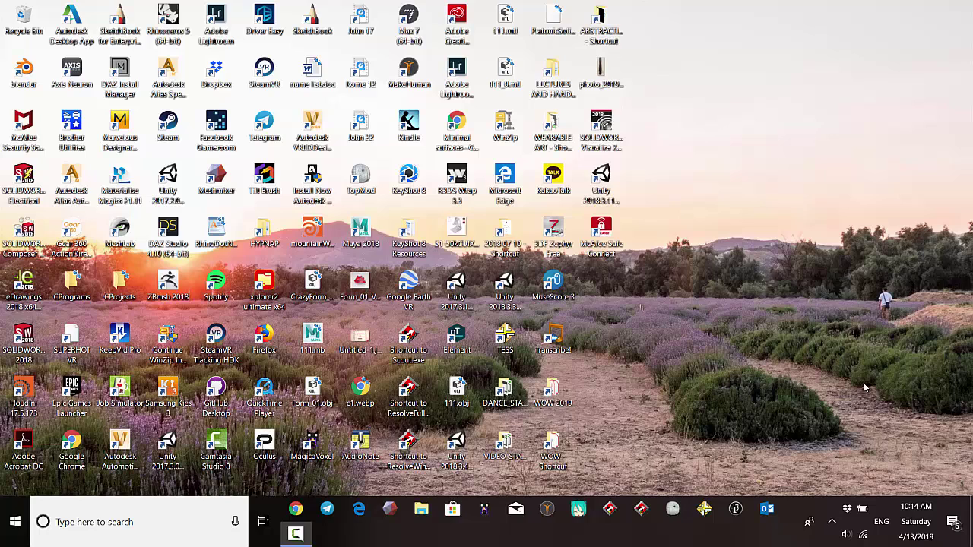
Unlock the Windows 10 taskbar and dock it along the left screen edge
right_click(701, 537)
left_click(742, 499)
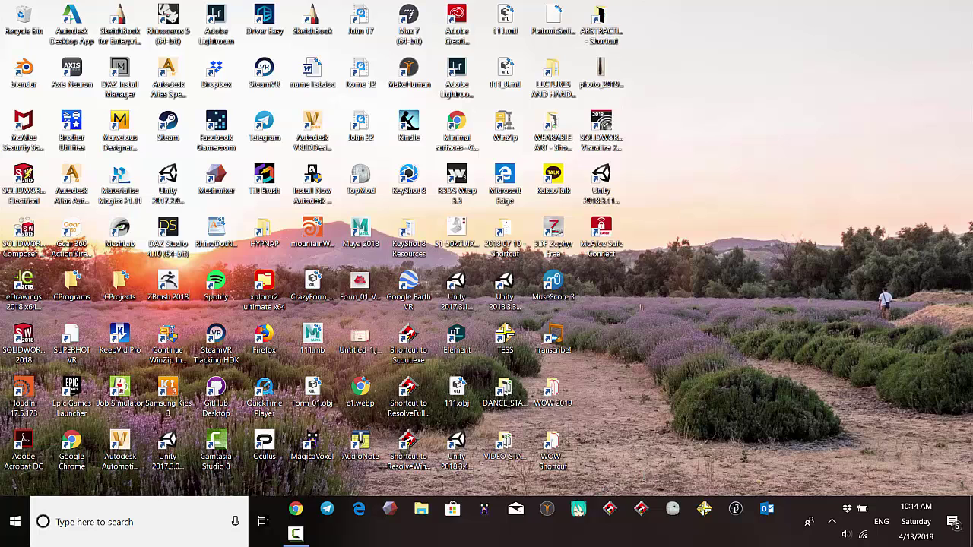
right_click(742, 541)
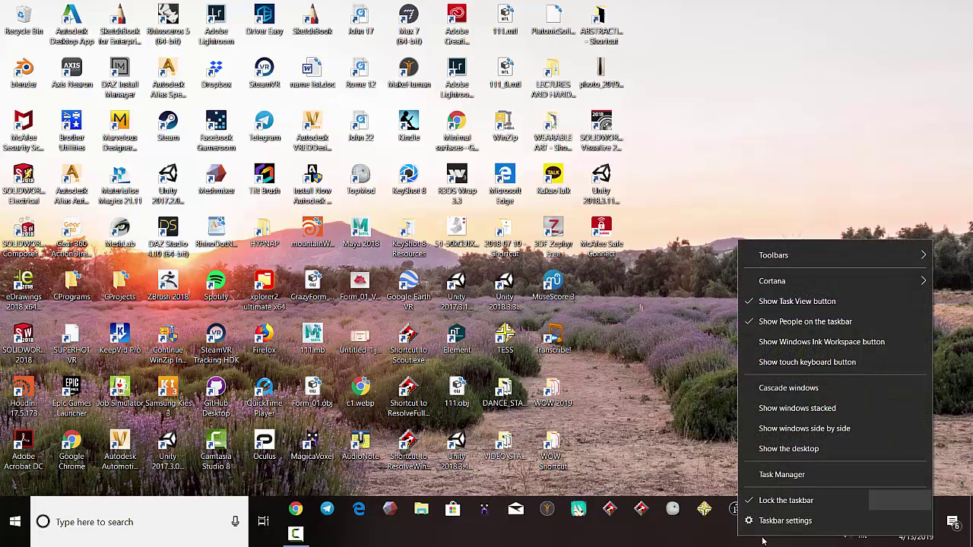
right_click(614, 540)
left_click(660, 498)
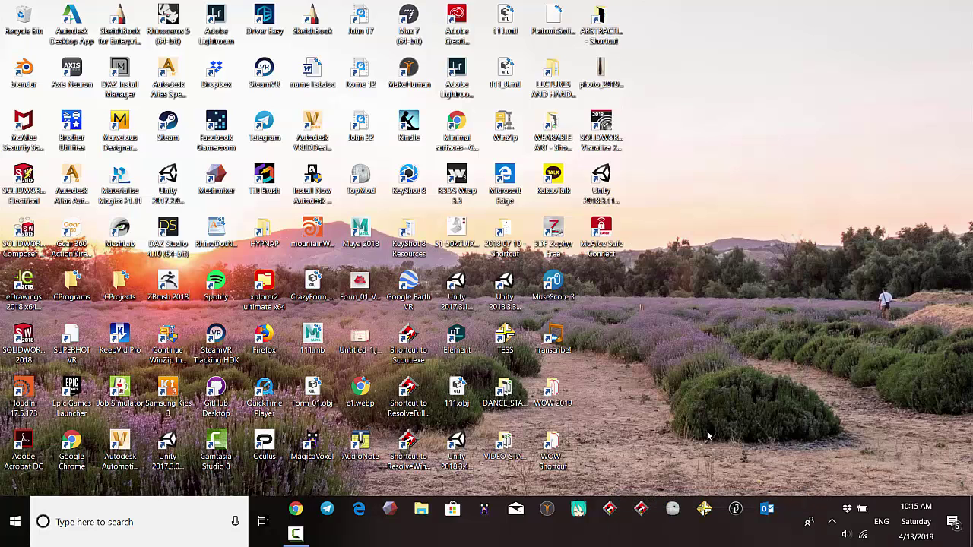
left_click_drag(663, 537, 10, 291)
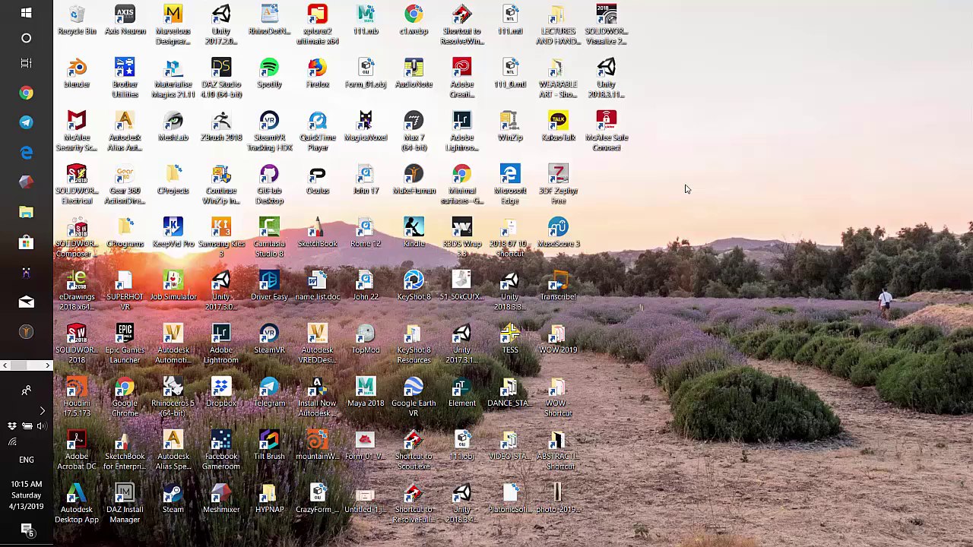
Search Start for 'alias' and launch Alias AutoStudio 2019 in the Default workflow
key("super")
type("alias")
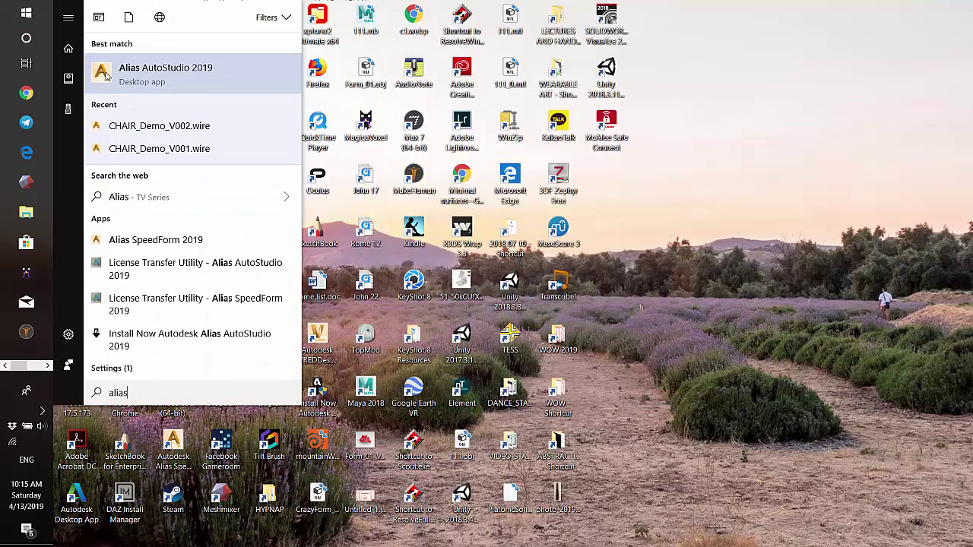
left_click(107, 74)
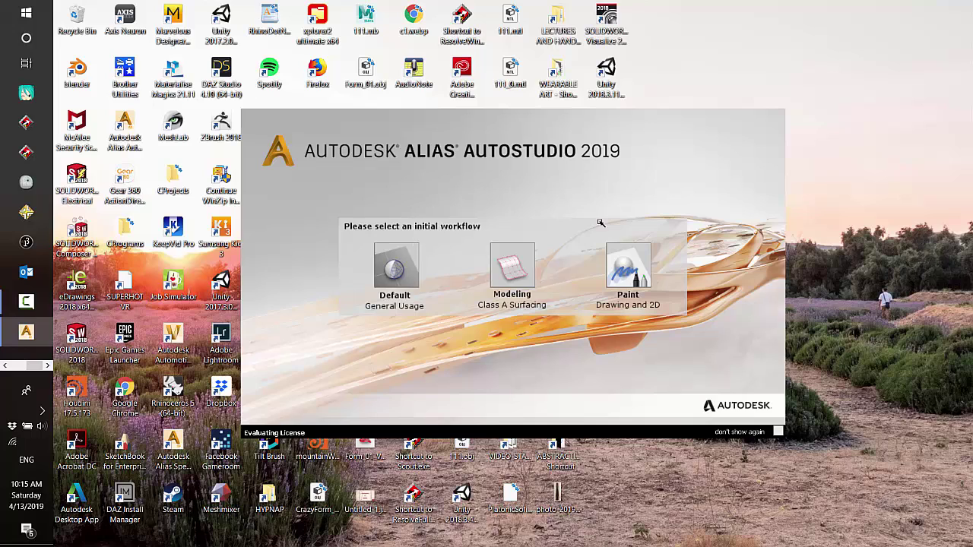
left_click(396, 267)
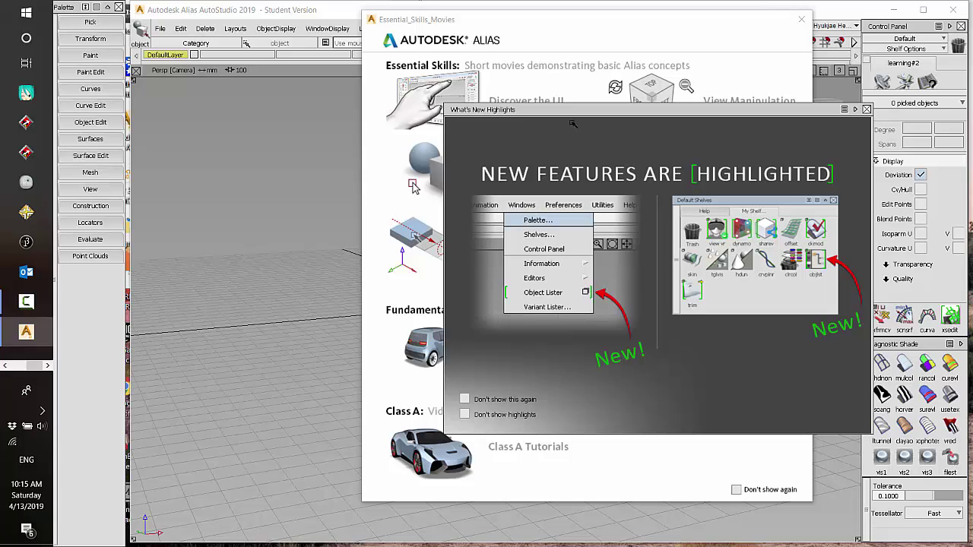
Move aside and close What's New Highlights, then reposition the Essential Skills Movies window
left_click_drag(636, 115, 388, 115)
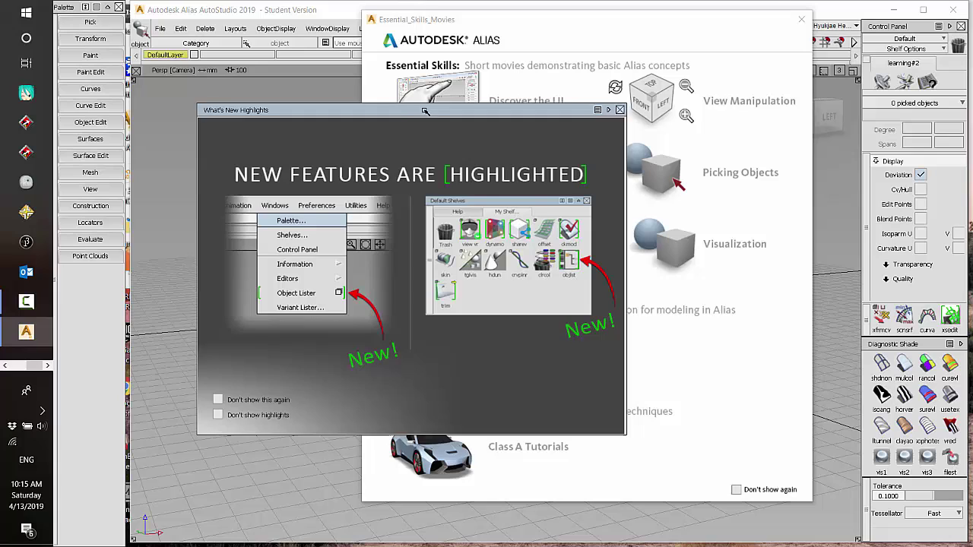
left_click_drag(410, 113, 355, 125)
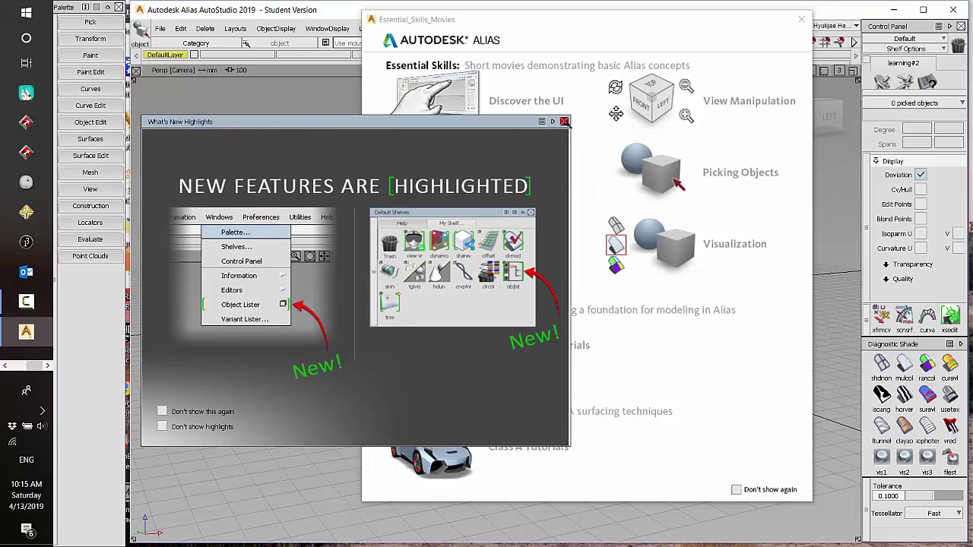
left_click(565, 122)
left_click_drag(608, 22, 579, 36)
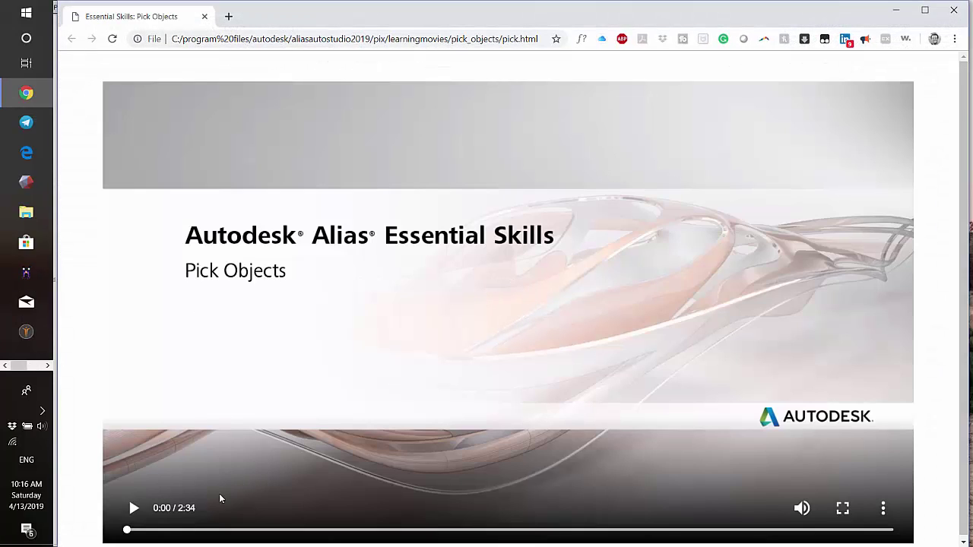
Play the Pick Objects tutorial video briefly, then pause it
left_click(135, 514)
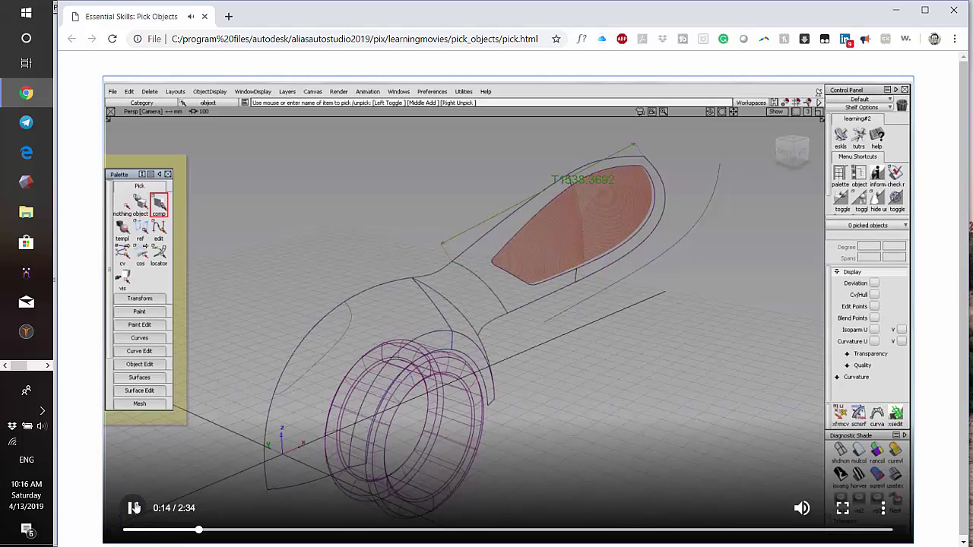
left_click(133, 508)
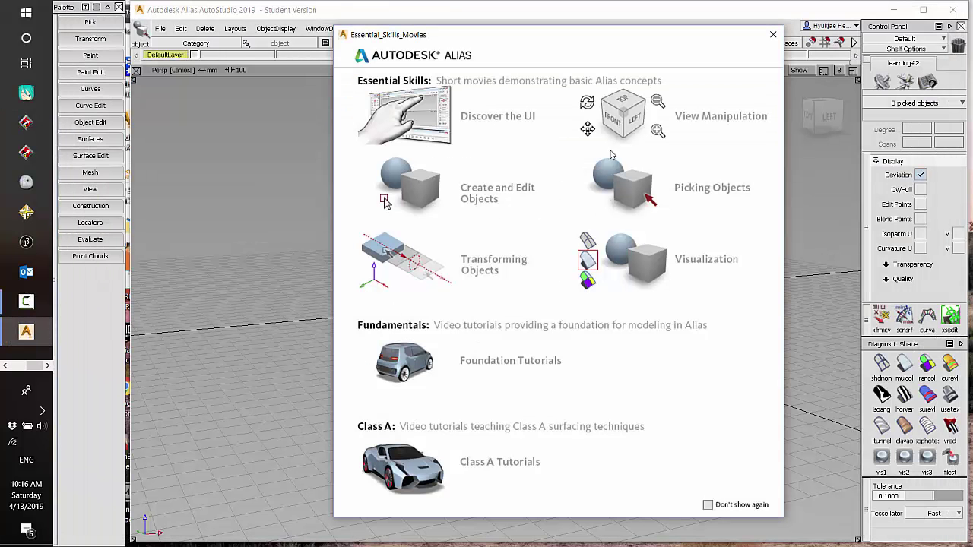
Close the Essential Skills Movies window and look through the File, Layouts and Utilities menus
left_click_drag(577, 45, 520, 49)
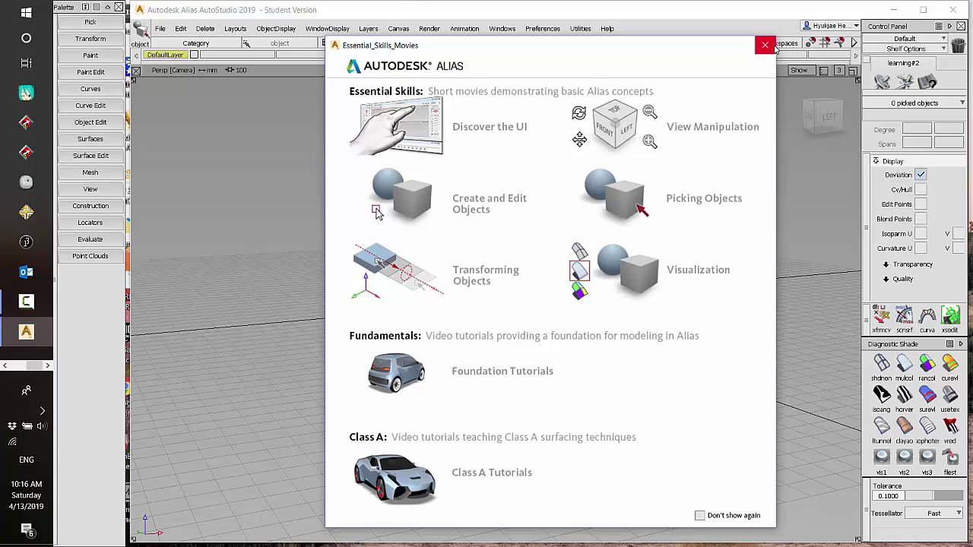
left_click(765, 45)
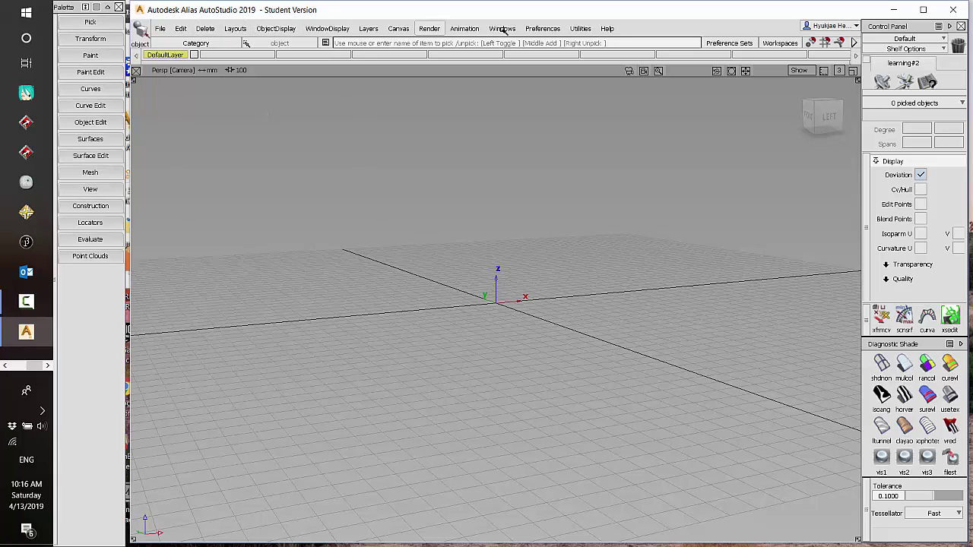
left_click(161, 29)
mouse_move(235, 29)
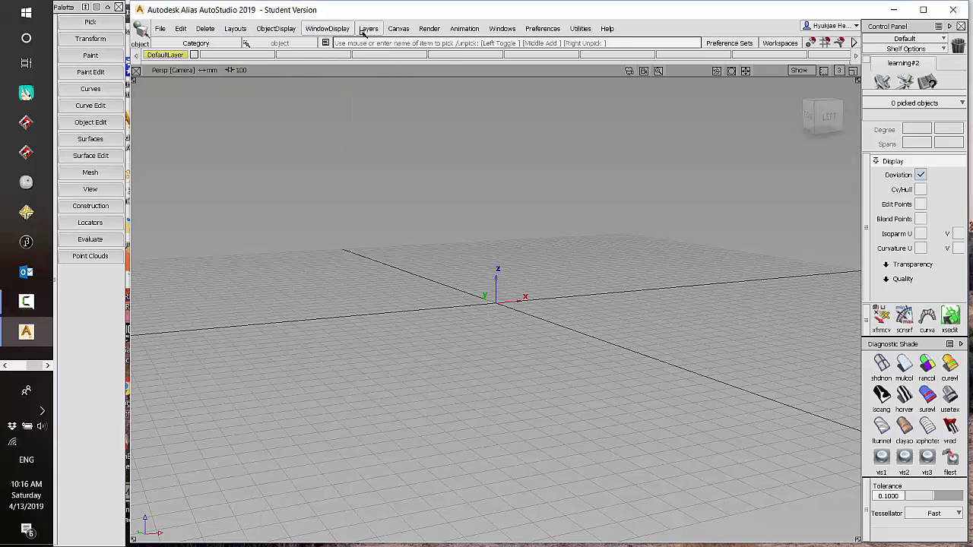
left_click(167, 29)
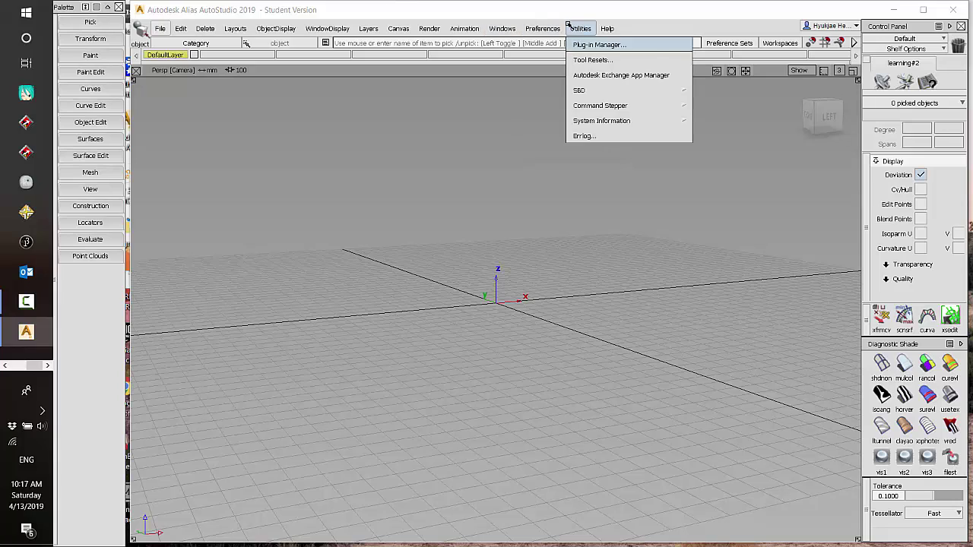
left_click(491, 11)
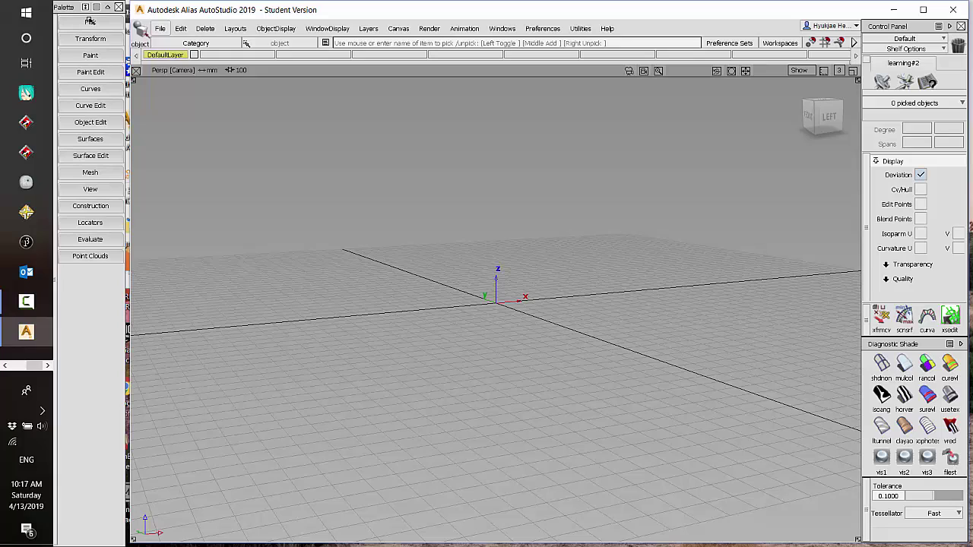
Expand the Pick, Transform and Paint tool groups in the palette
left_click(100, 286)
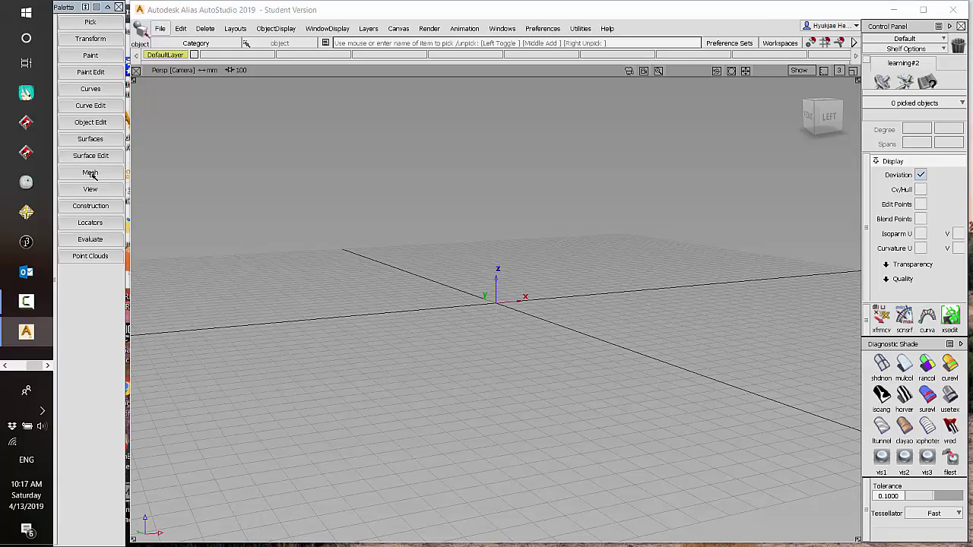
left_click(98, 22)
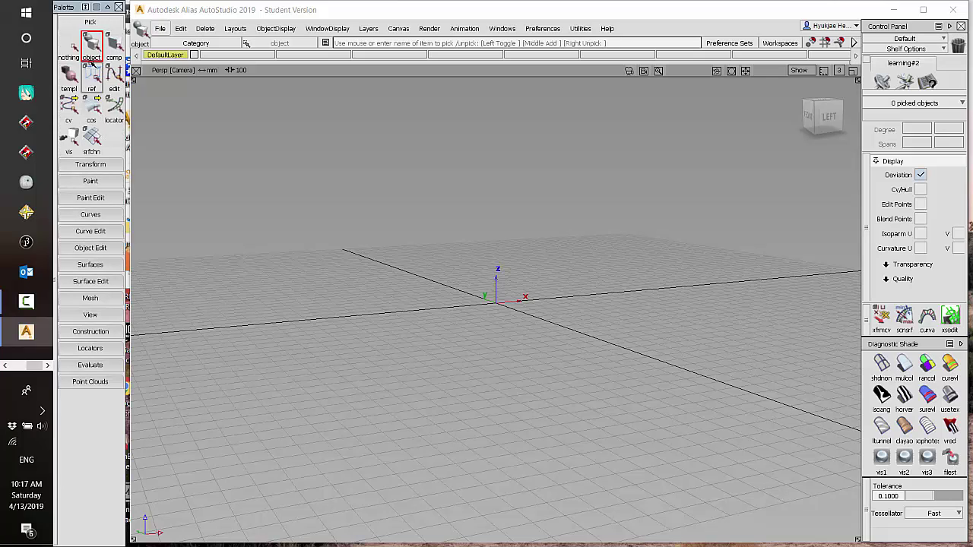
left_click(90, 22)
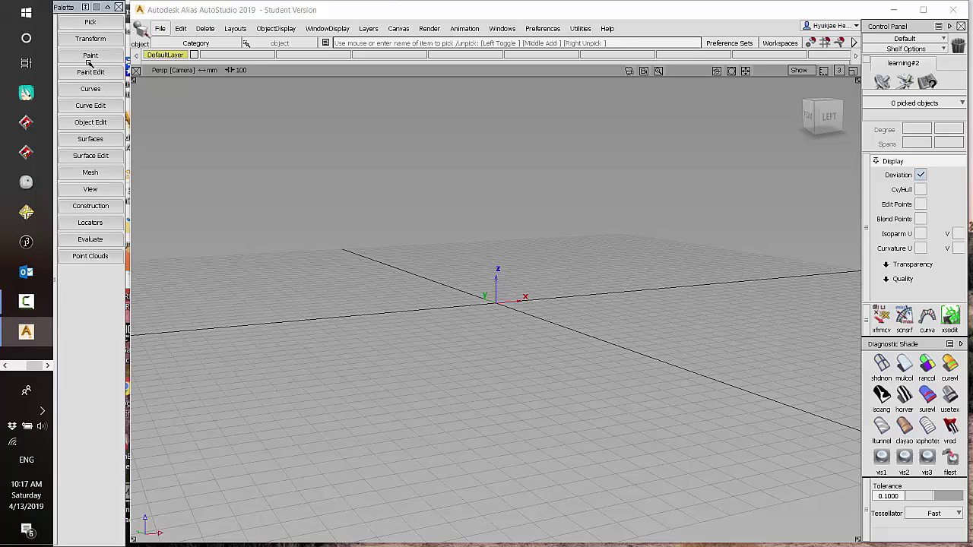
left_click(90, 38)
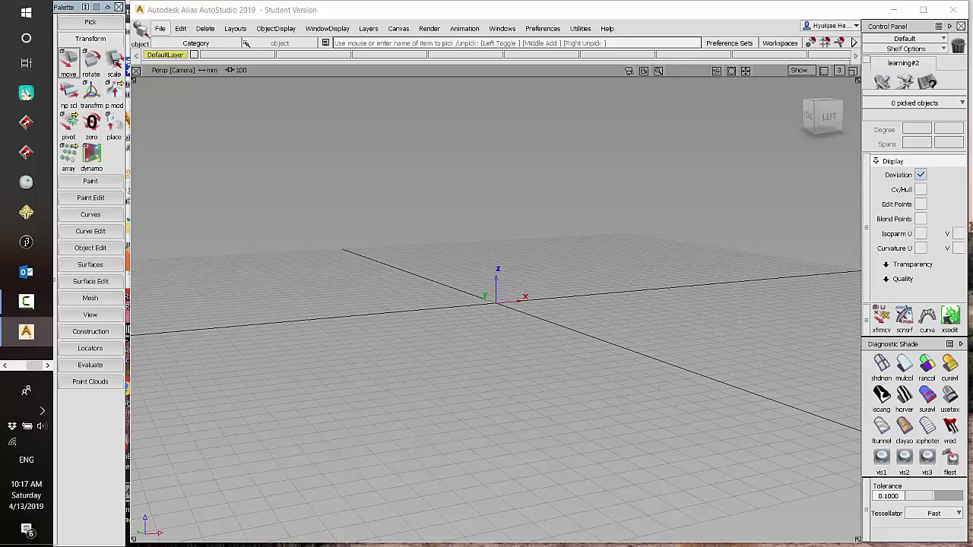
left_click(97, 181)
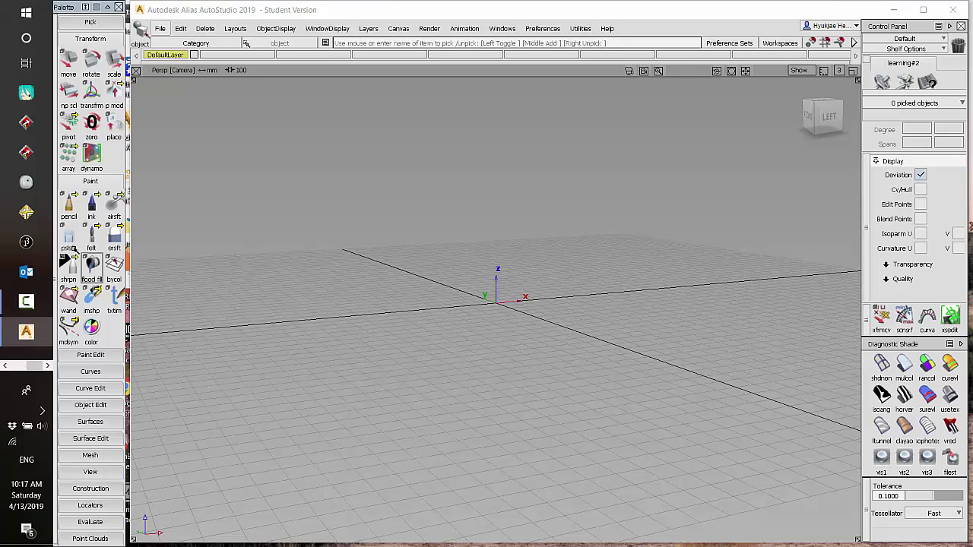
Collapse the Paint, Transform and Object Edit groups so only names remain
left_click(85, 183)
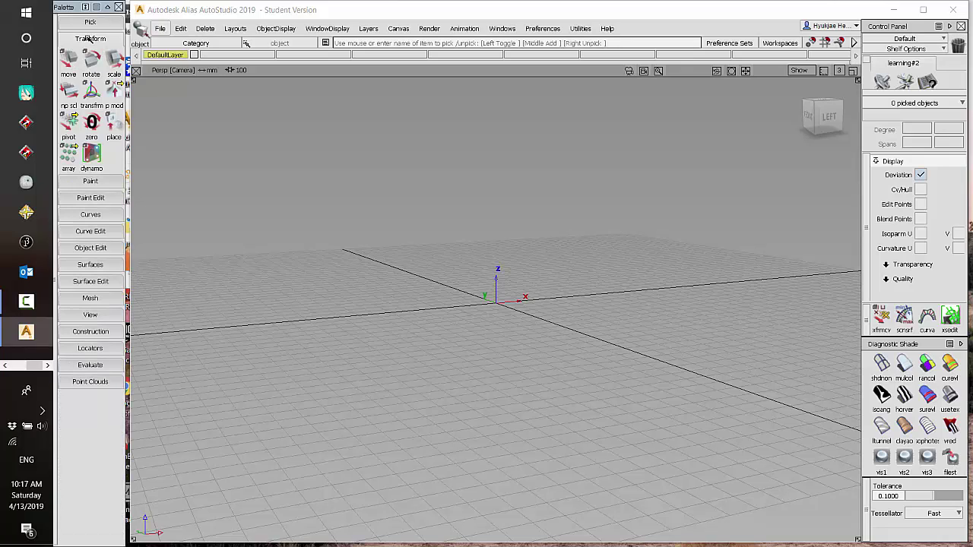
left_click(89, 38)
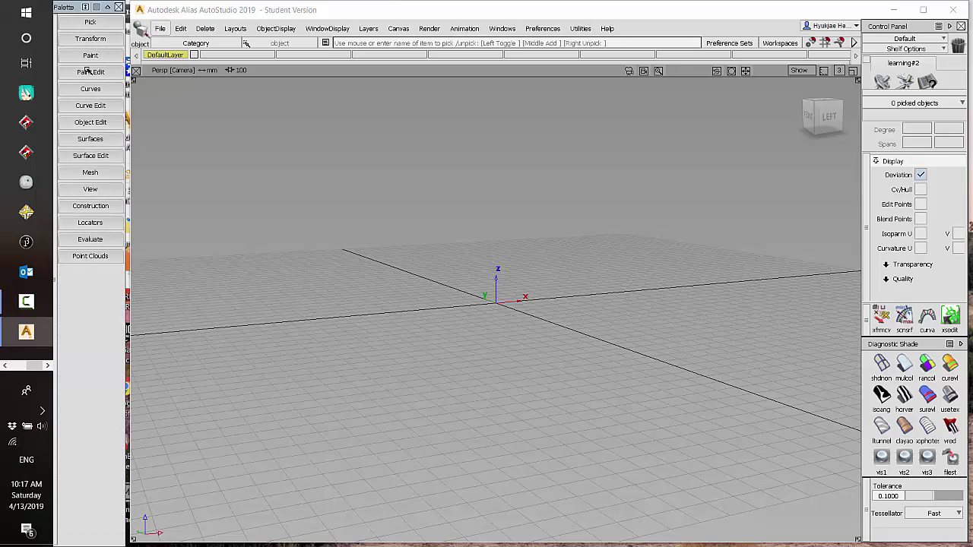
left_click(90, 122)
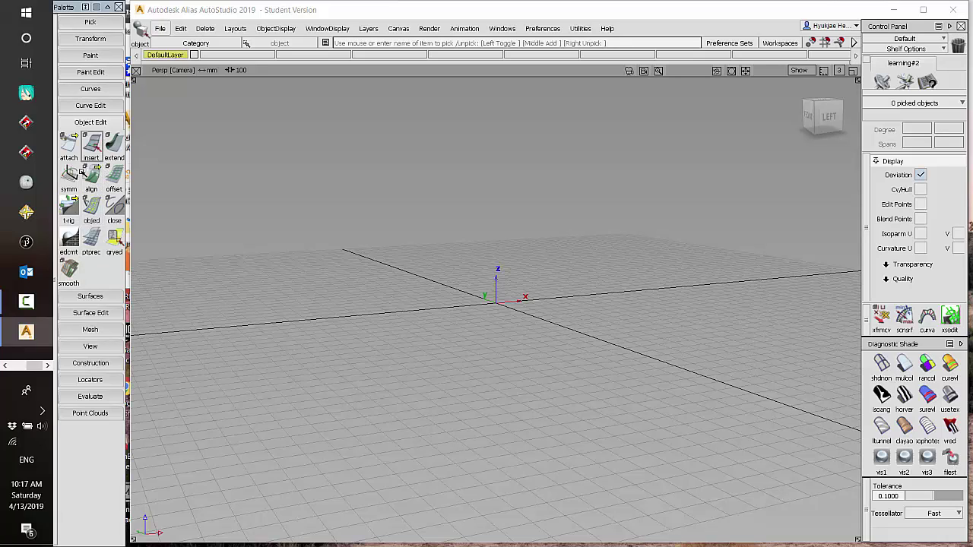
left_click(98, 122)
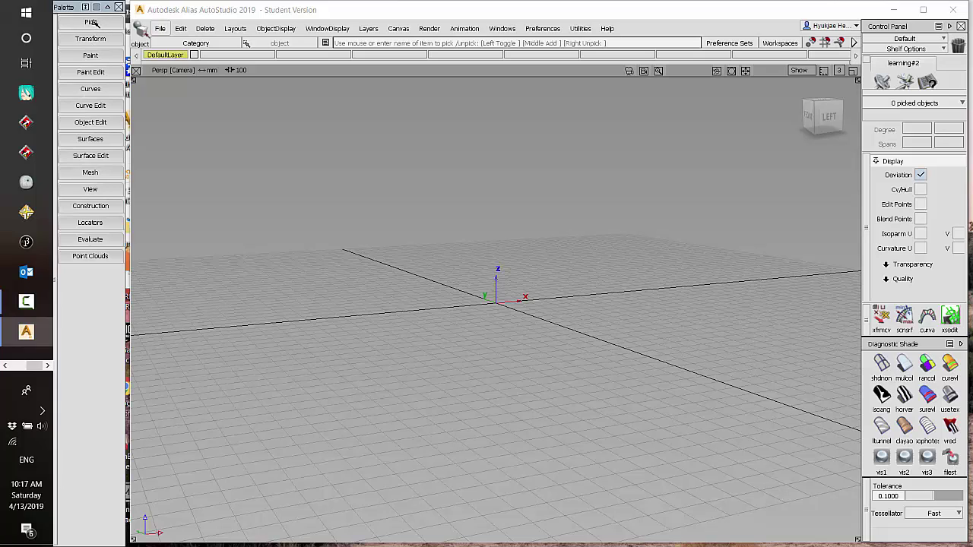
left_click(91, 22)
mouse_move(126, 131)
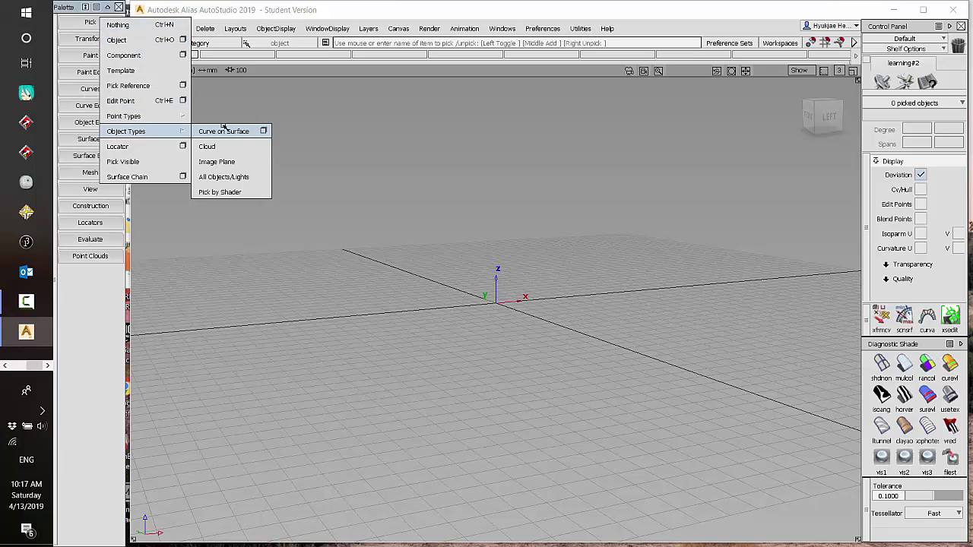
left_click(152, 86)
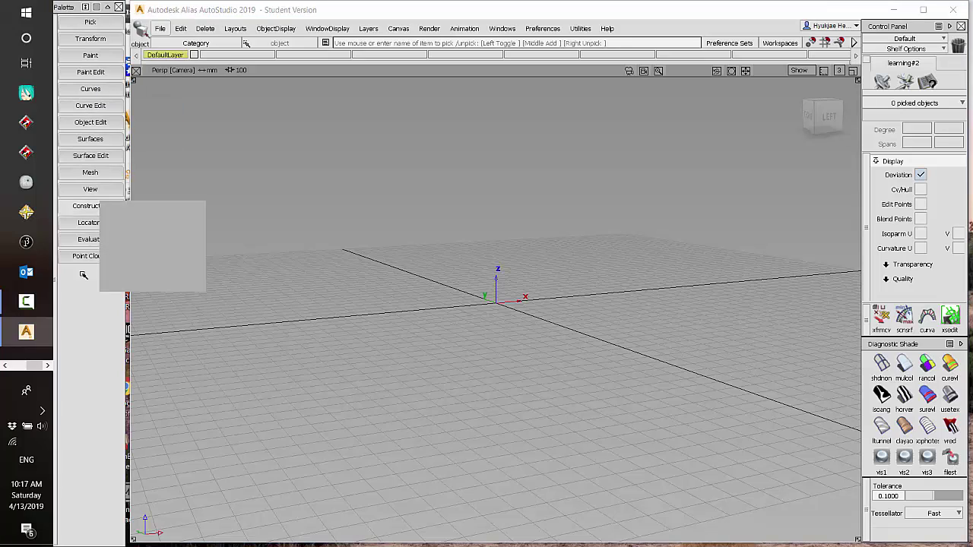
left_click(90, 172)
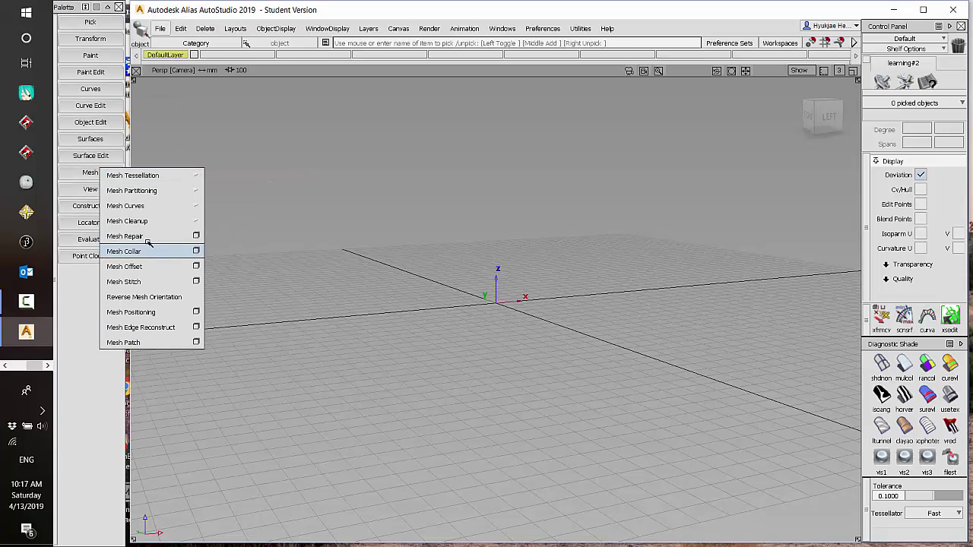
mouse_move(126, 206)
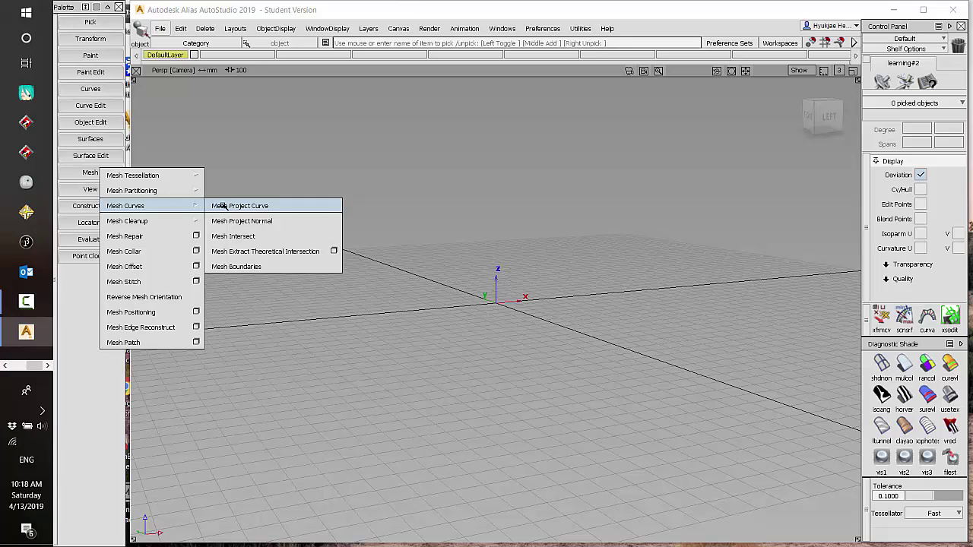
left_click(90, 223)
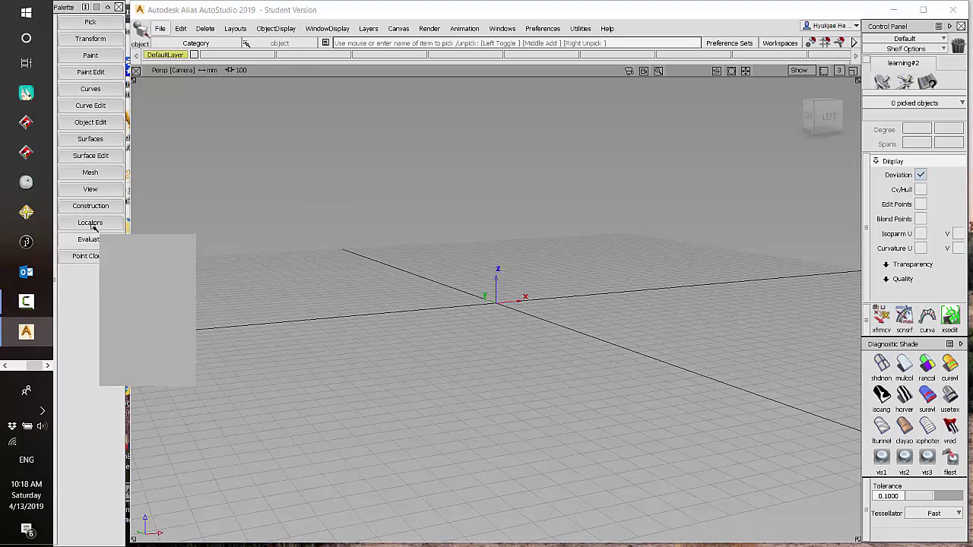
mouse_move(120, 256)
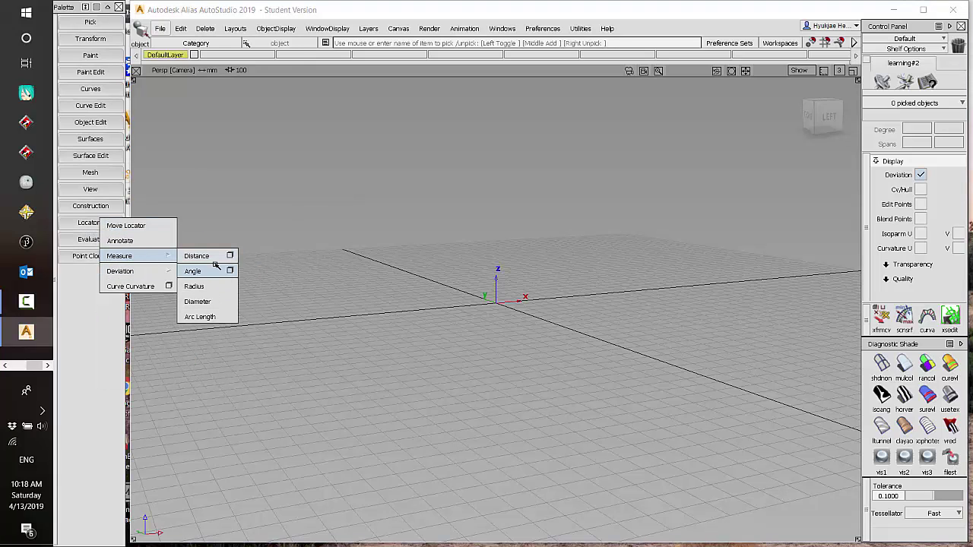
left_click(208, 154)
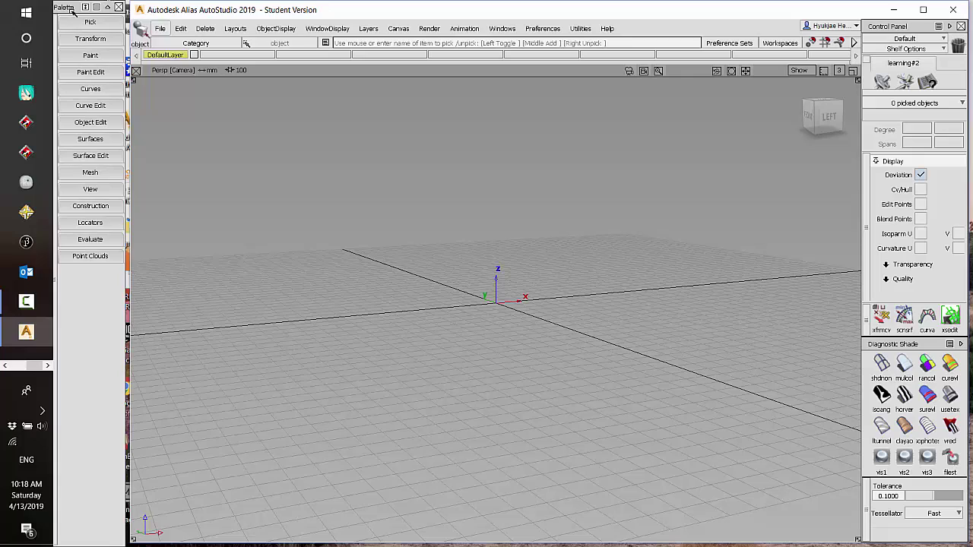
Set Palette Position to Bottom in Preferences' Palette/Shelves Layout options and apply it
left_click_drag(74, 11, 78, 4)
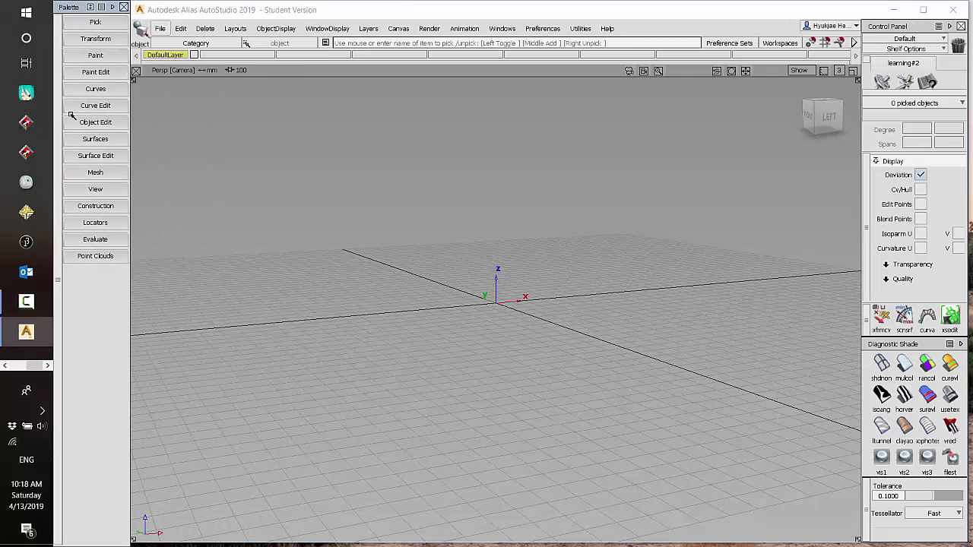
left_click_drag(76, 6, 76, 8)
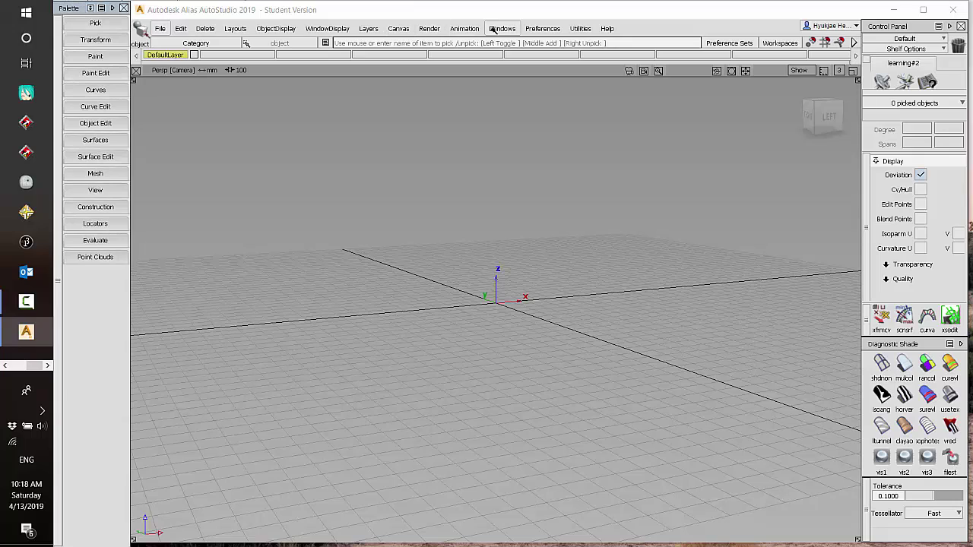
left_click(549, 29)
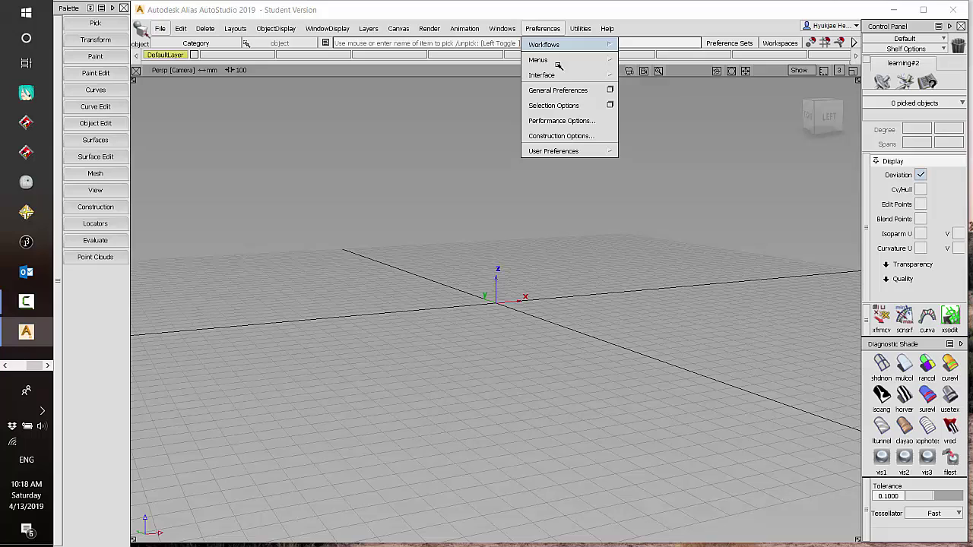
mouse_move(542, 74)
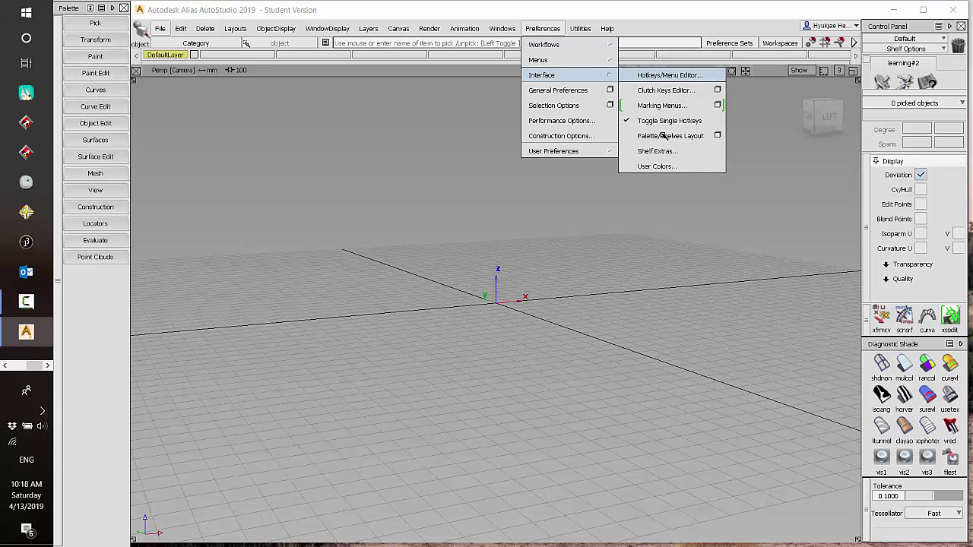
left_click(683, 135)
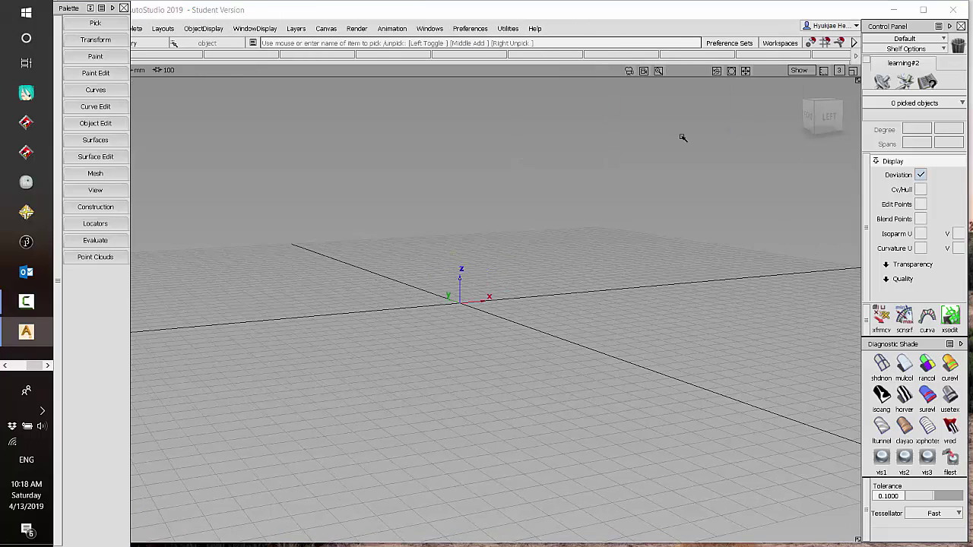
left_click(491, 30)
mouse_move(470, 75)
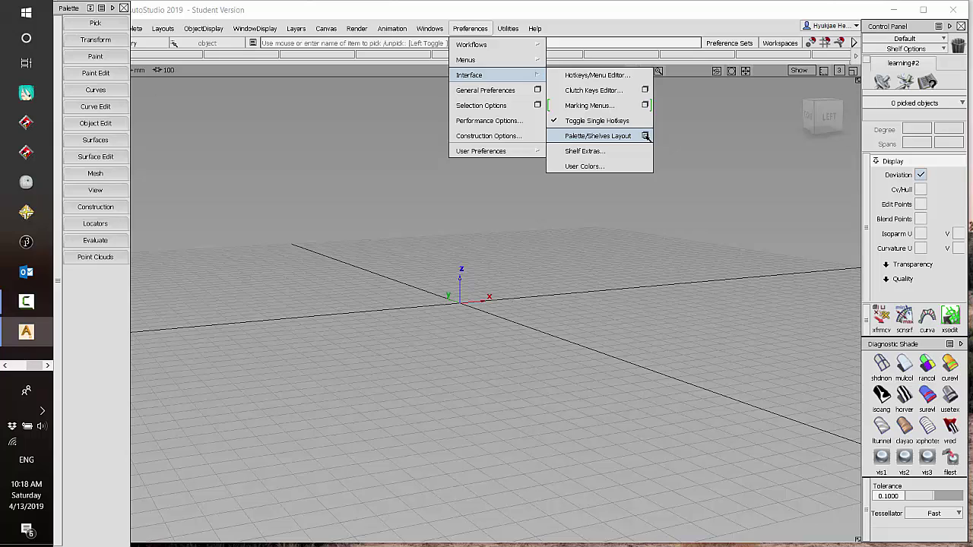
left_click(645, 136)
mouse_move(485, 43)
left_mouse_down()
mouse_move(612, 143)
mouse_move(618, 117)
left_mouse_up()
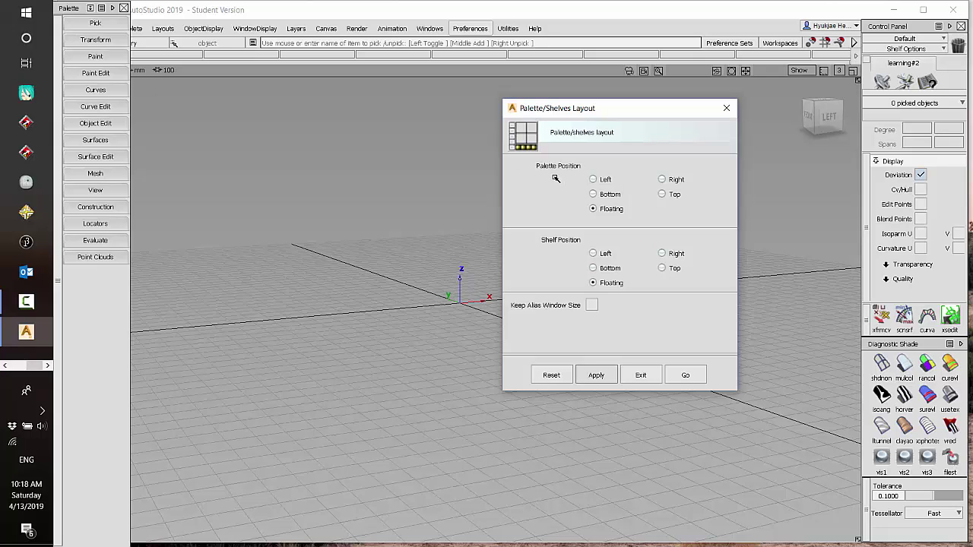
left_click(613, 196)
left_click(688, 376)
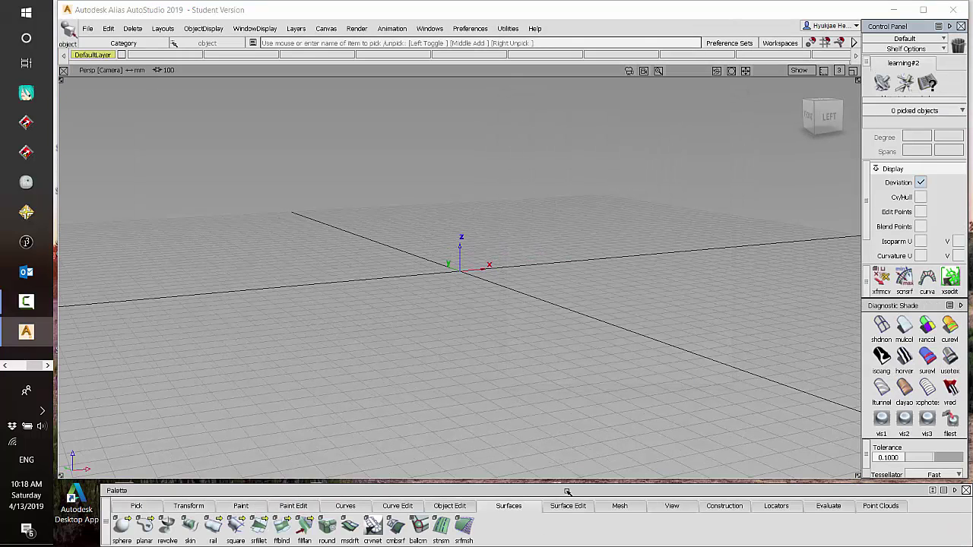
Drop the docked palette to the screen bottom and stretch the modelling window down to it
left_click_drag(567, 492, 542, 491)
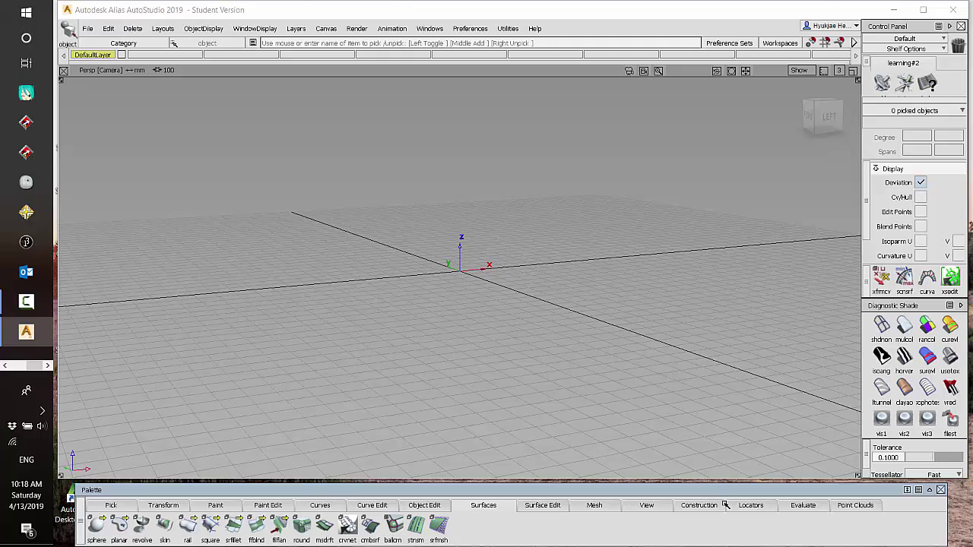
left_click(593, 508)
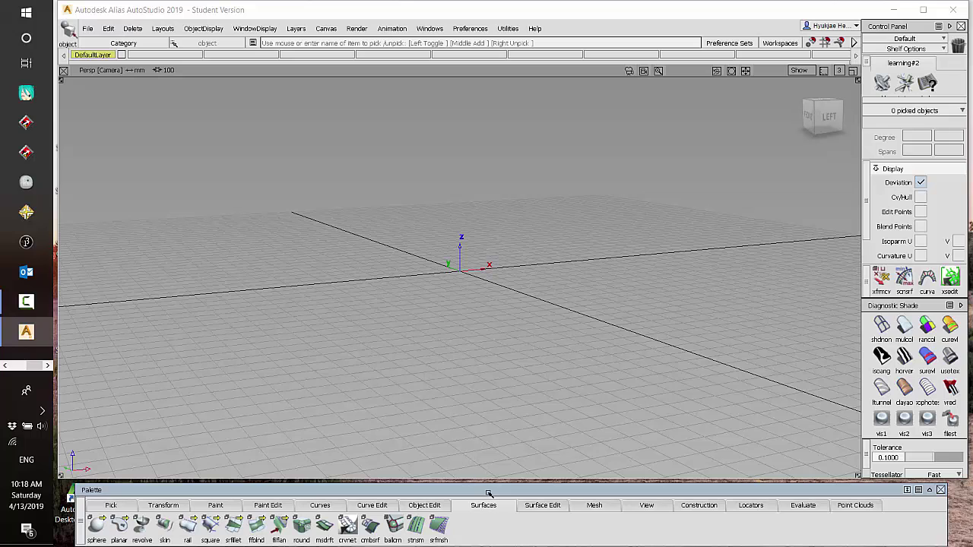
left_click_drag(477, 494, 458, 530)
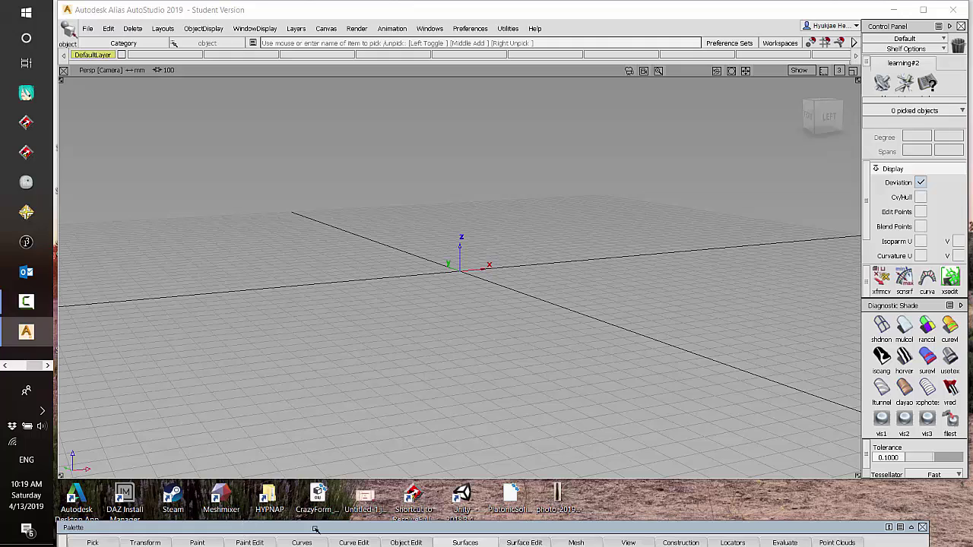
mouse_move(504, 529)
left_mouse_down()
mouse_move(507, 520)
mouse_move(473, 528)
left_mouse_up()
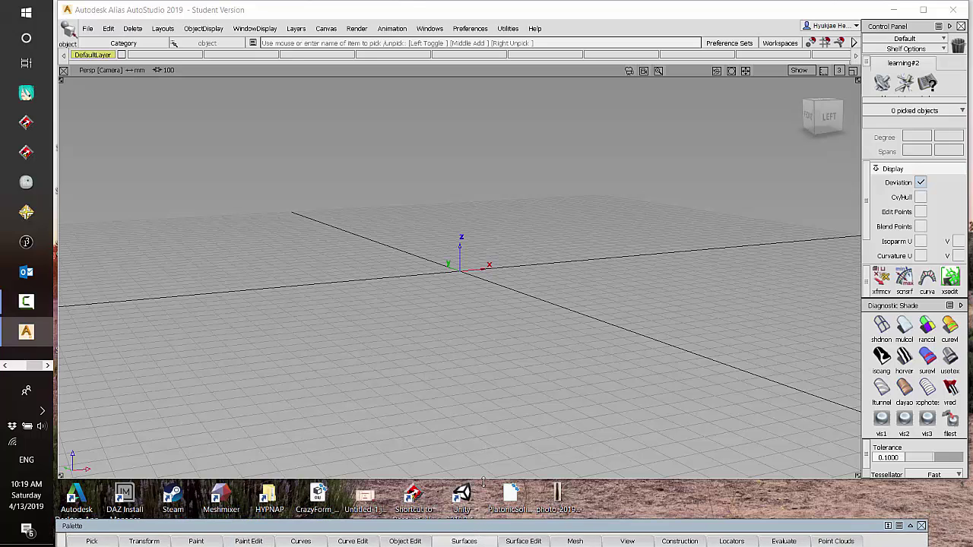
left_click_drag(483, 480, 473, 521)
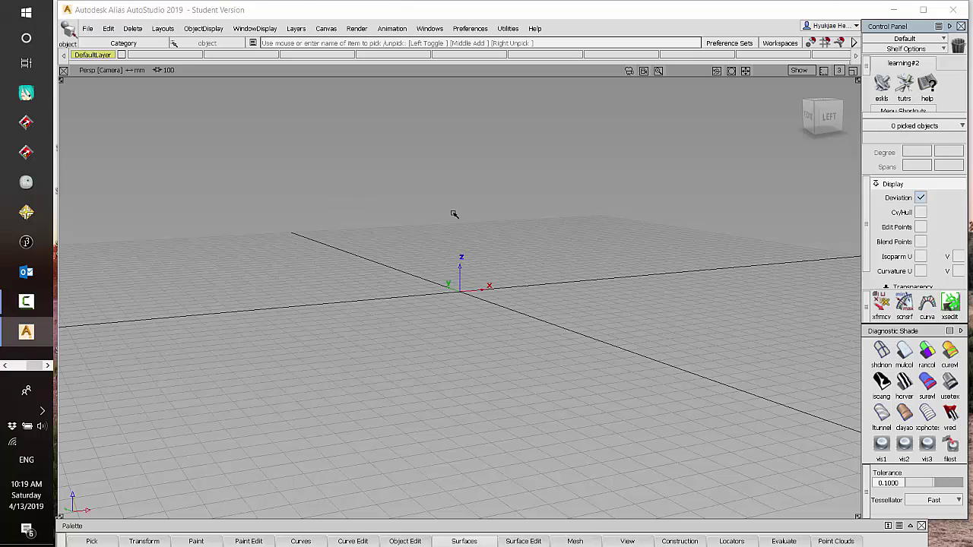
Preview the View and Curves tab pop-ups, then dock the palette so only tabs show
left_click(640, 544)
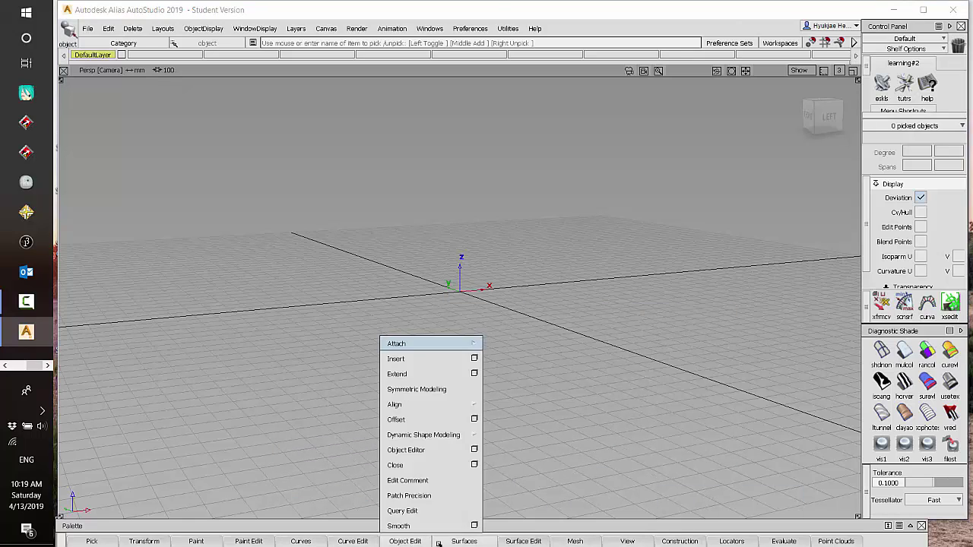
mouse_move(248, 542)
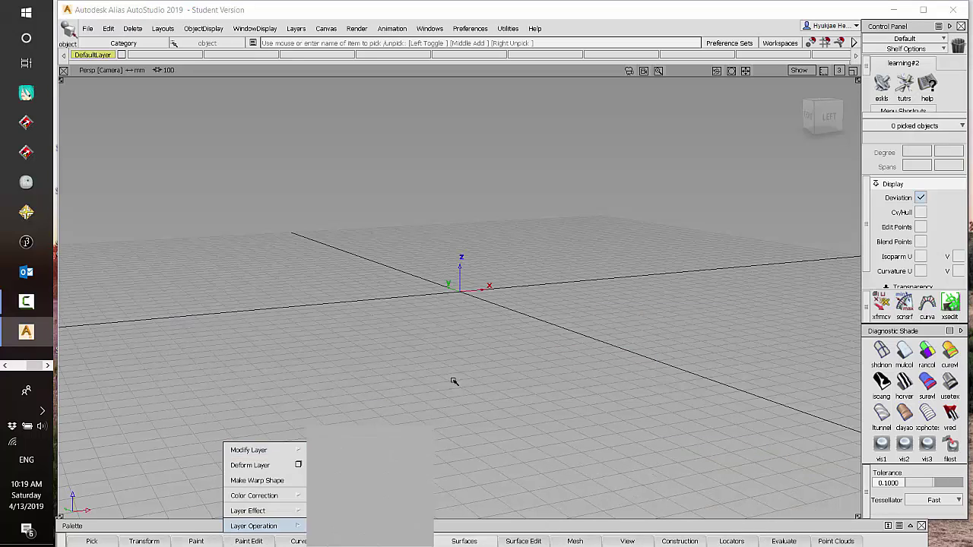
left_click_drag(516, 531, 516, 508)
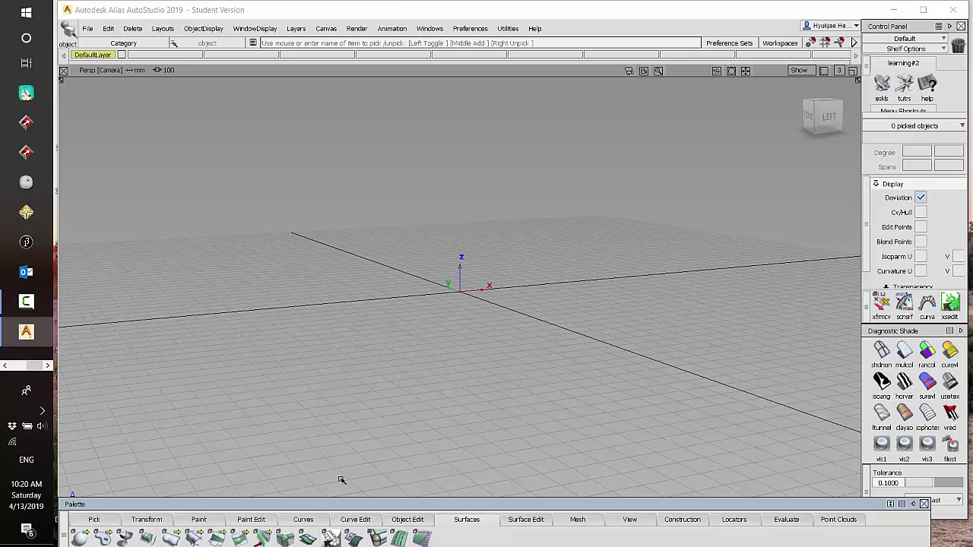
left_click(304, 520)
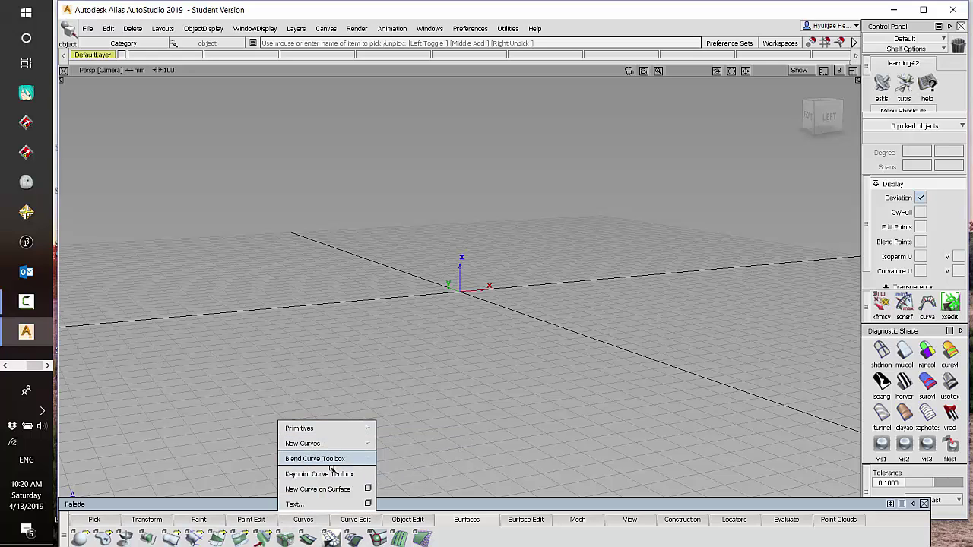
left_click(504, 283)
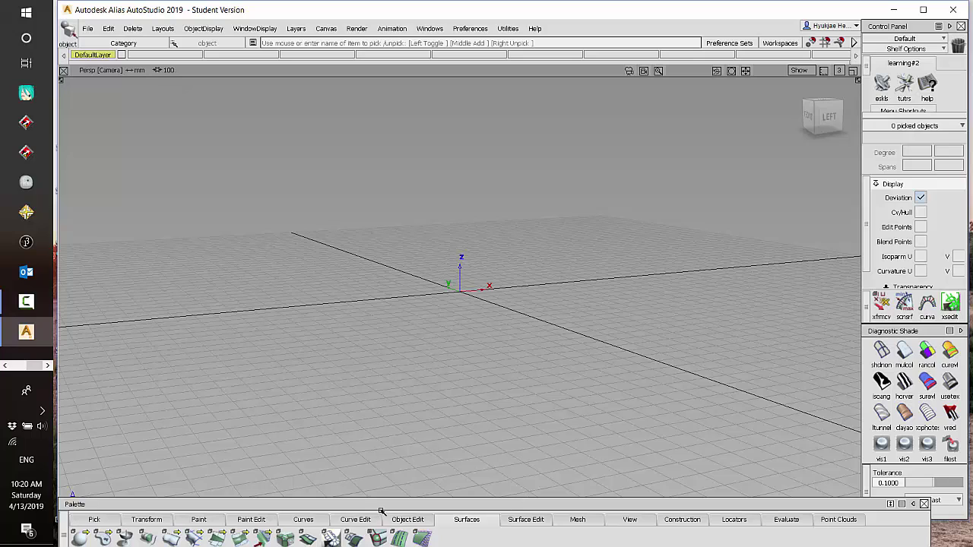
left_click_drag(411, 505, 417, 525)
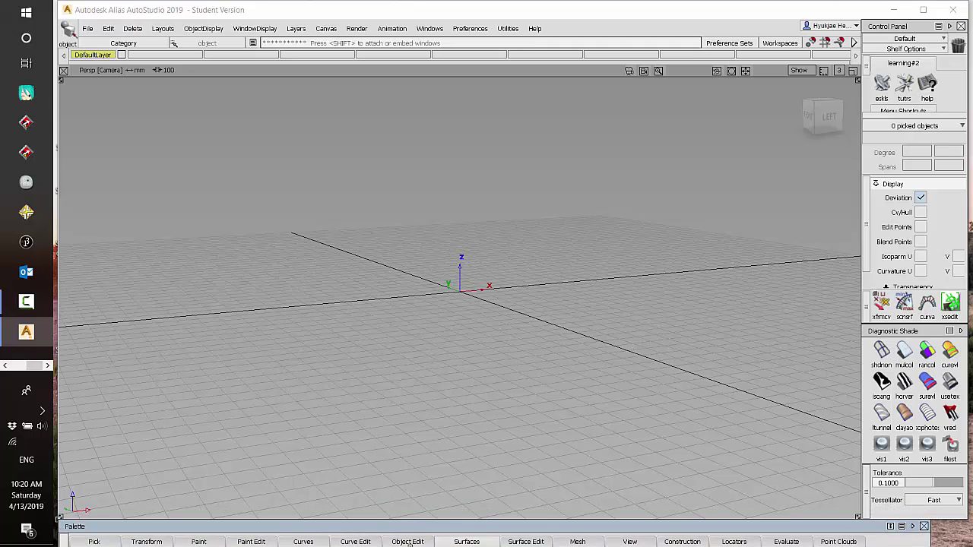
Preview the Object Edit, Curves, Surface Edit and Paint pop-up menus from the tabs
left_click(407, 541)
left_click(514, 276)
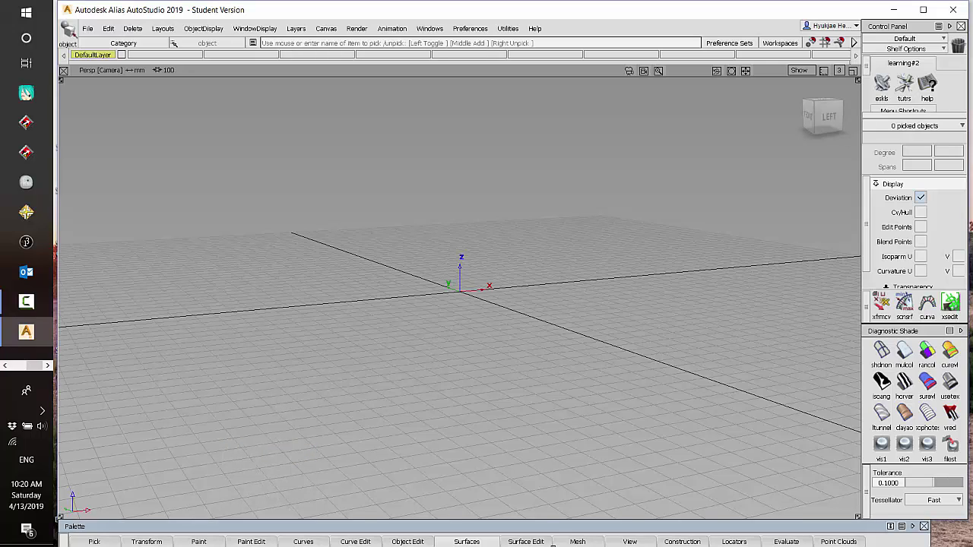
left_click(304, 542)
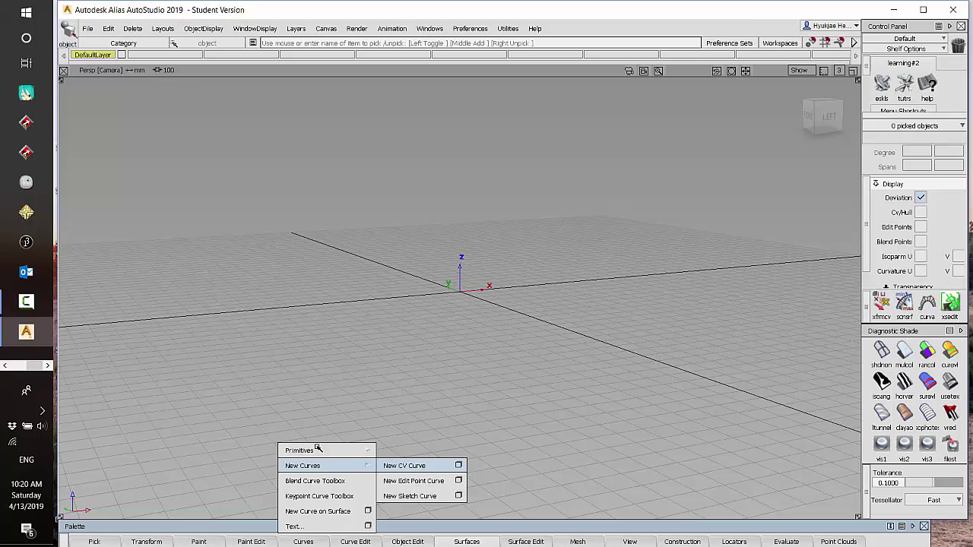
left_click(525, 541)
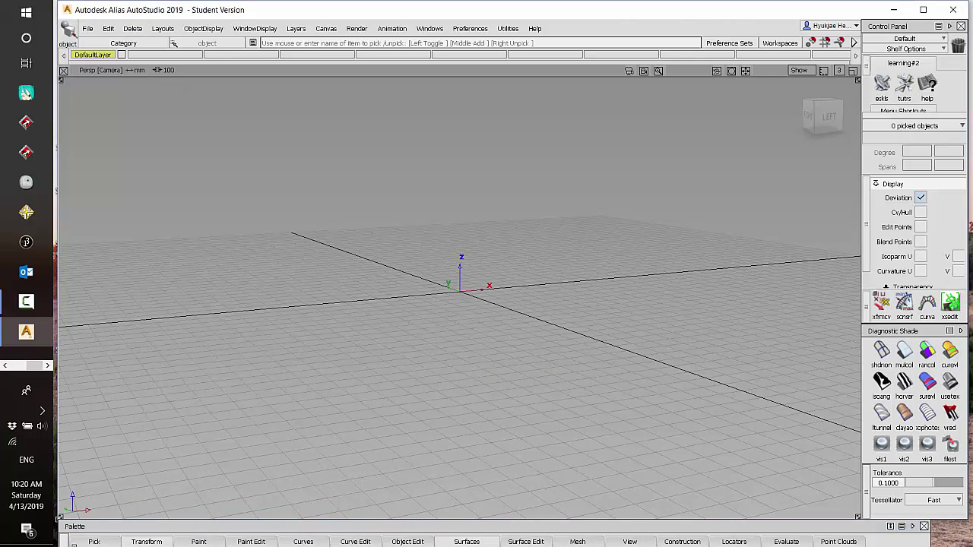
left_click(198, 541)
left_click(698, 267)
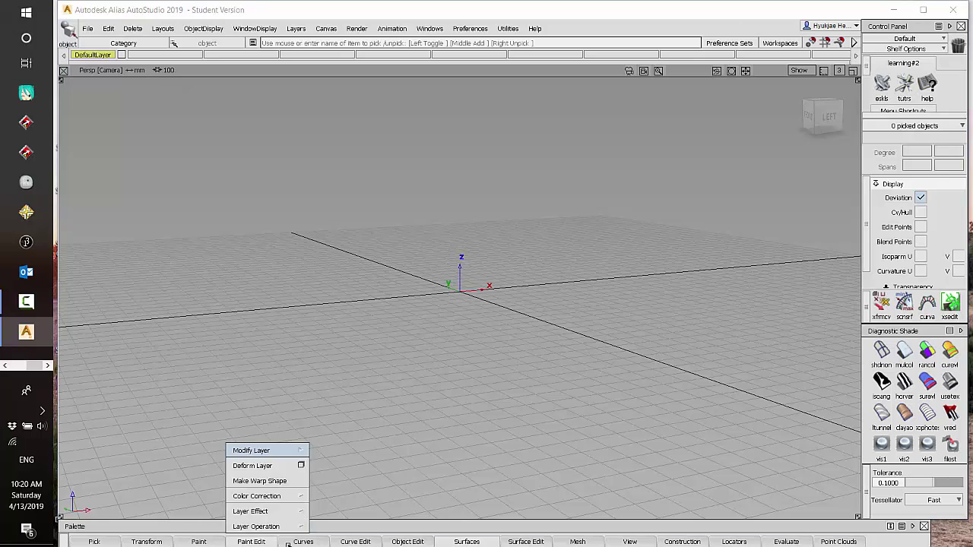
mouse_move(467, 542)
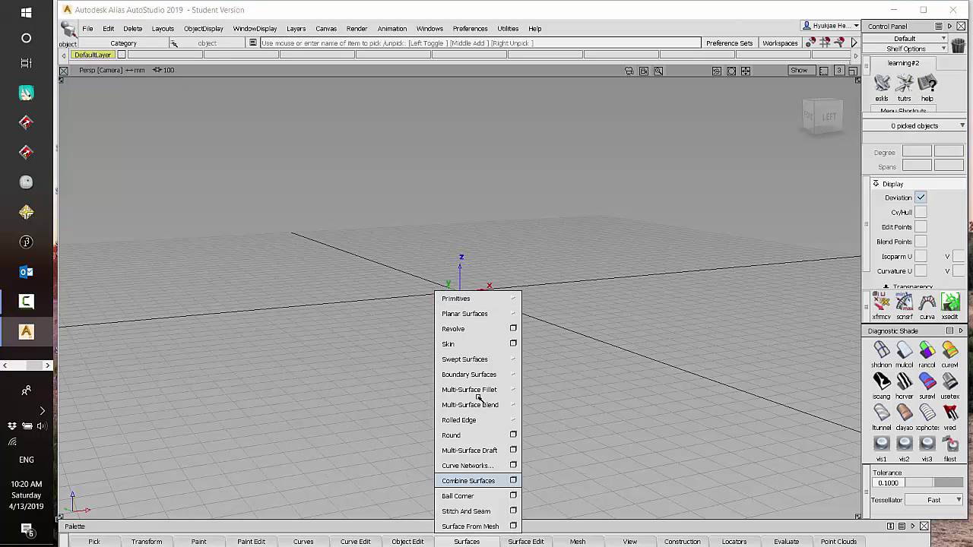
Place a sphere primitive in the scene and start a new CV curve
mouse_move(456, 299)
left_click(543, 299)
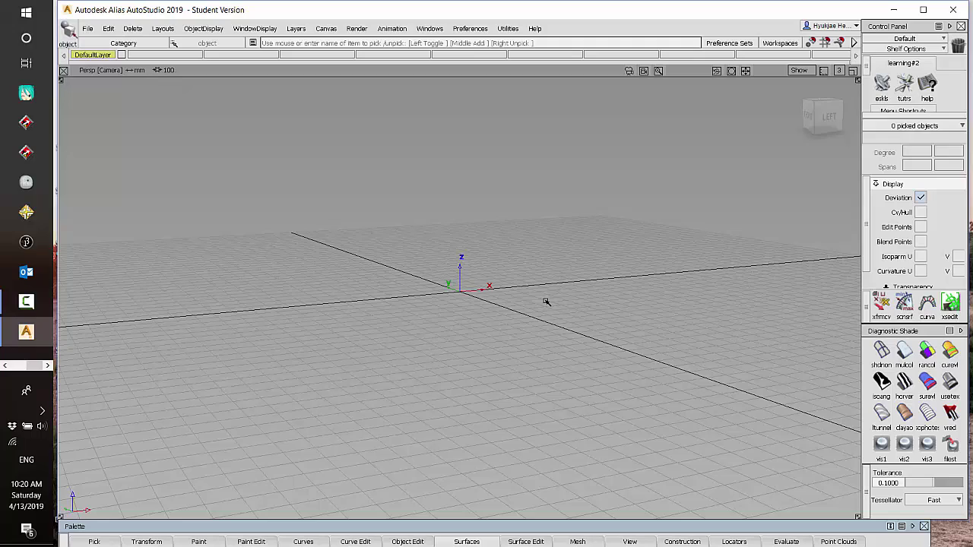
left_click(615, 295)
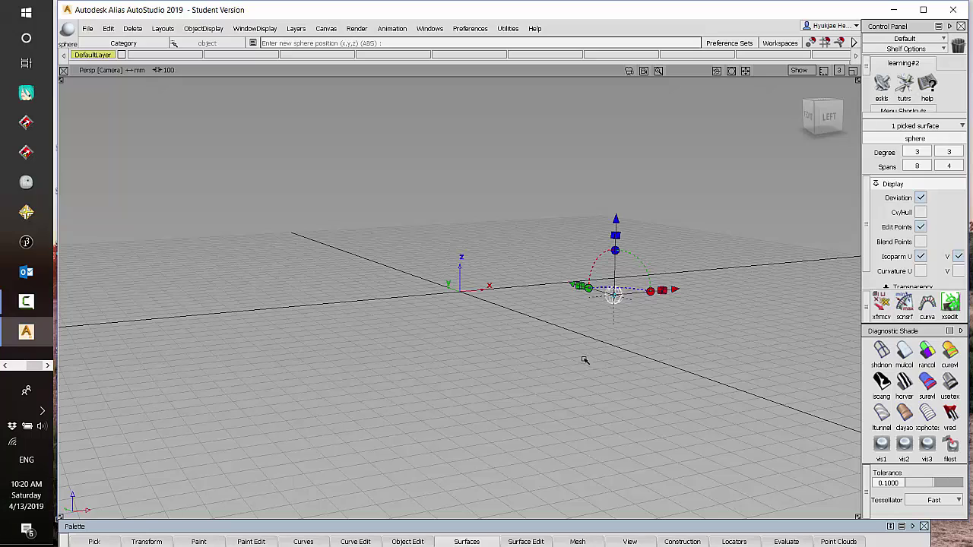
left_click(292, 542)
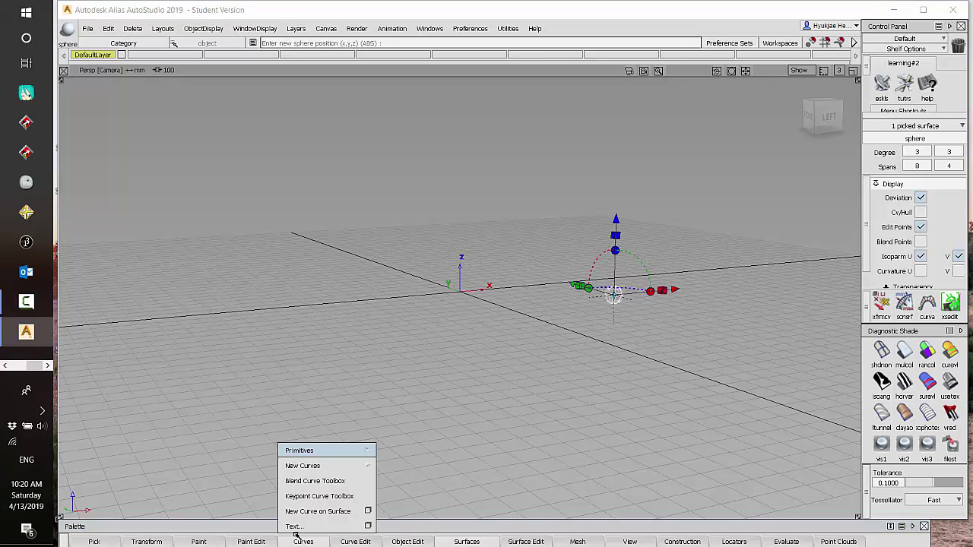
mouse_move(303, 465)
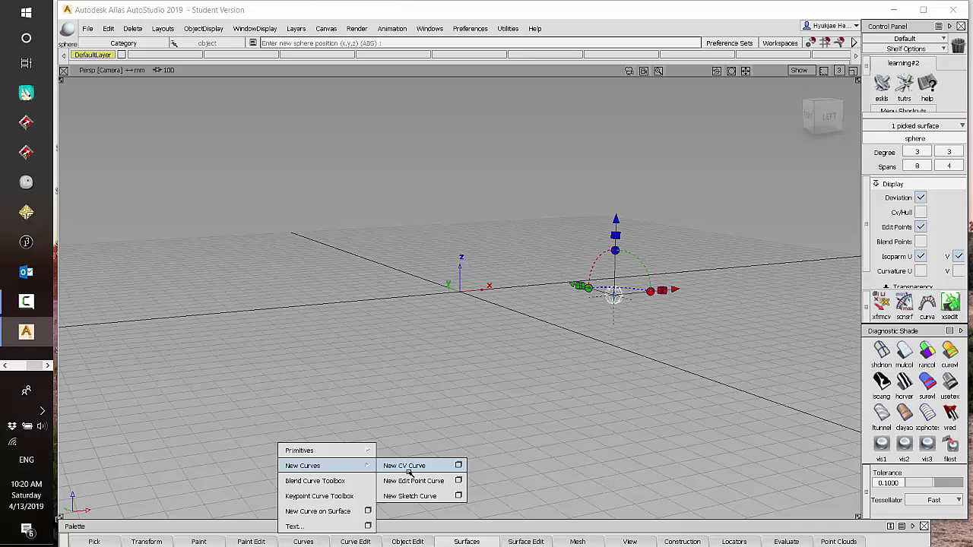
left_click(417, 471)
Add three more CV points in the viewport to finish curve#2
left_click(428, 315)
left_click(317, 336)
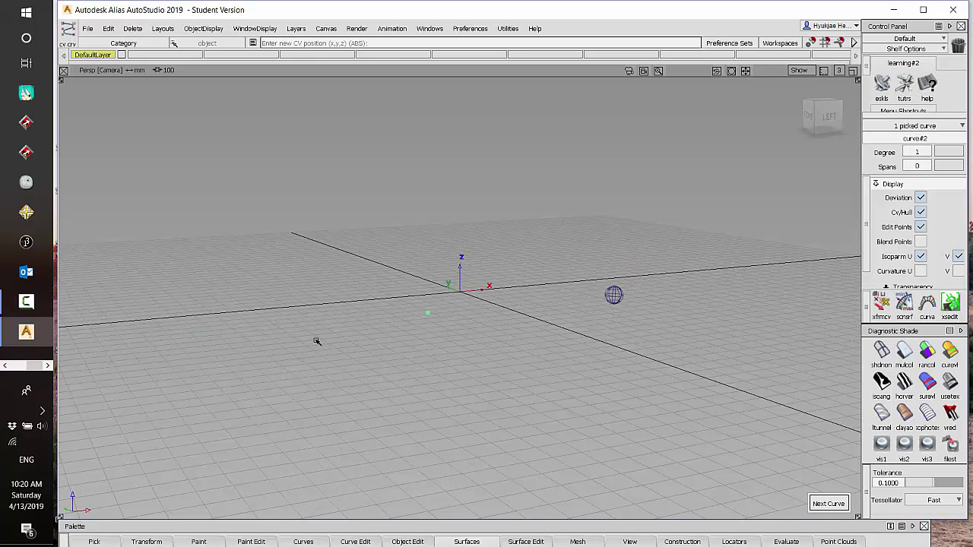
left_click(669, 369)
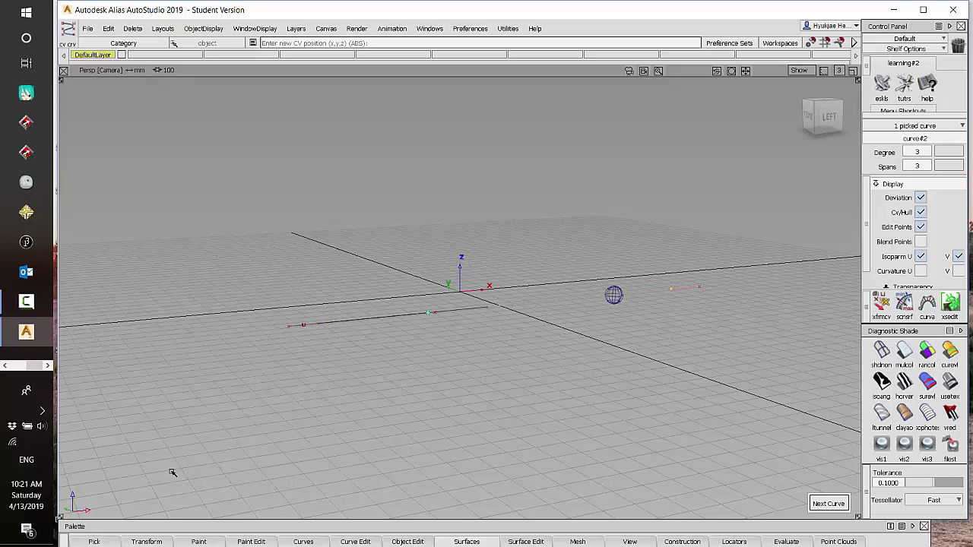
Browse the pop-up menus of the Construction, Paint, Curve Edit, Mesh, Surface and View palette tabs
left_click(697, 542)
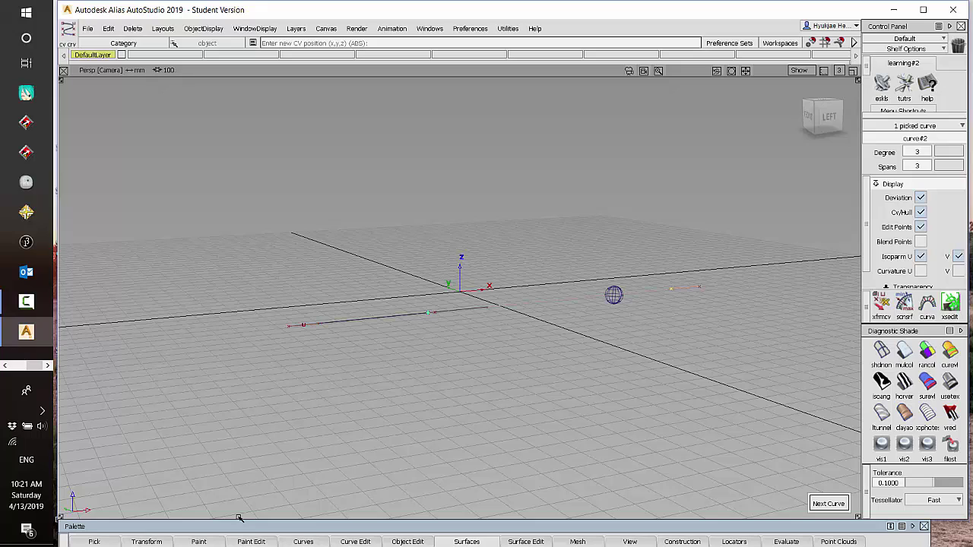
left_click(251, 541)
left_click(355, 542)
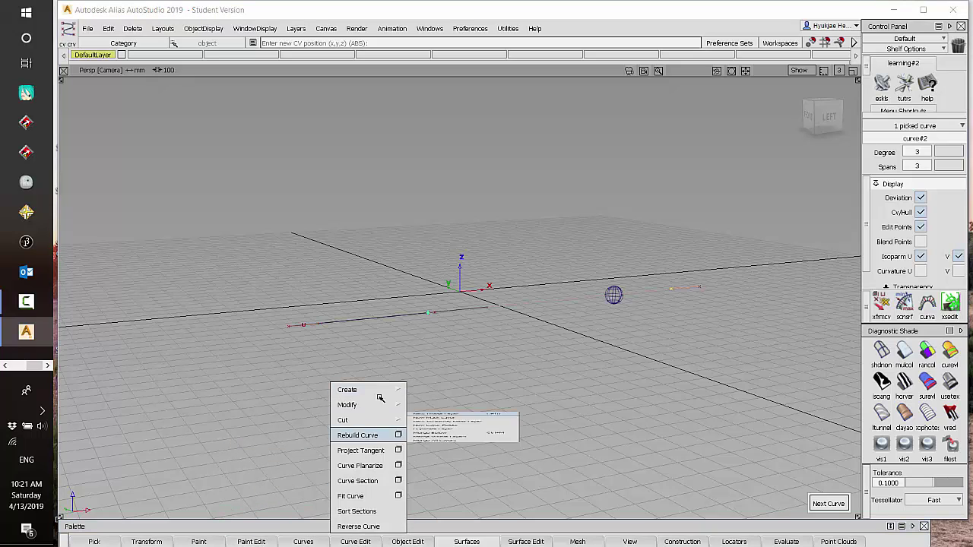
left_click(578, 541)
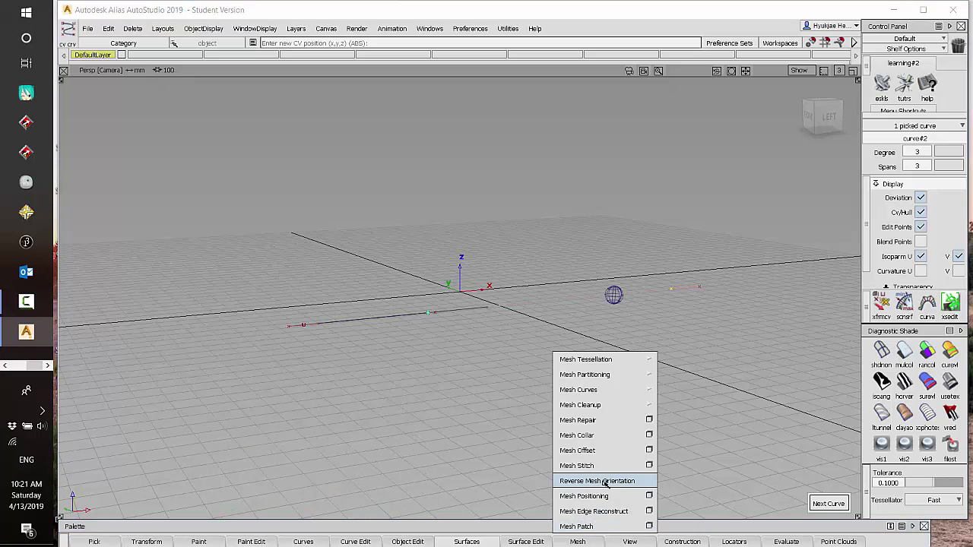
left_click(467, 541)
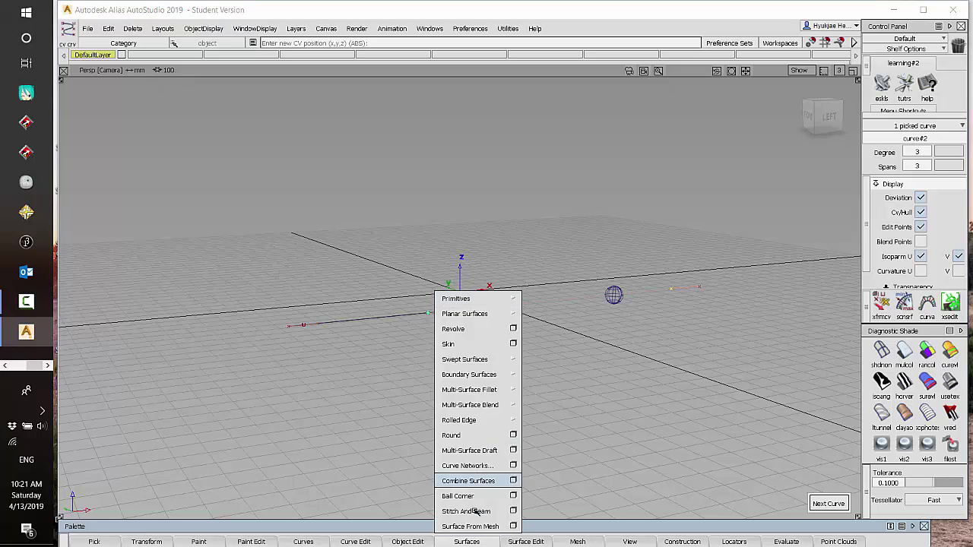
left_click(630, 541)
left_click(682, 541)
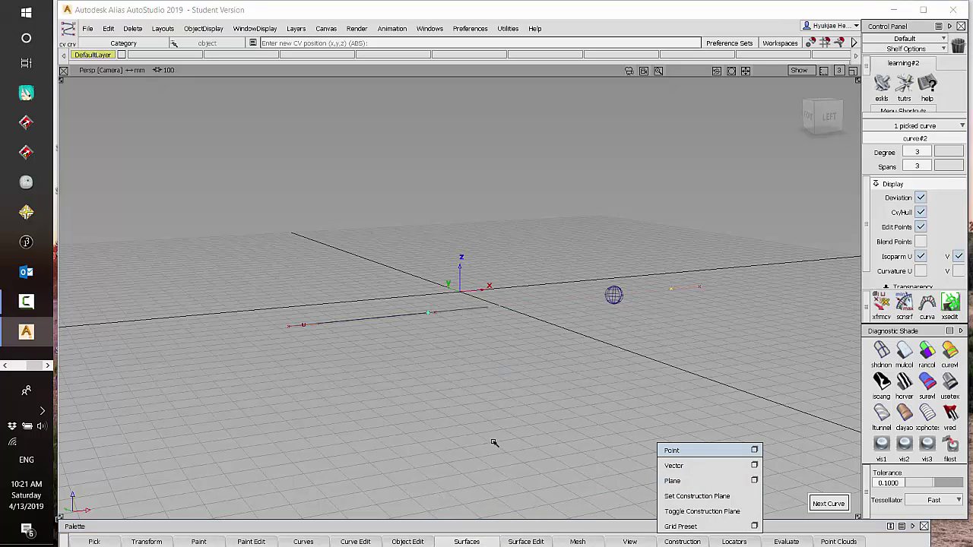
left_click(355, 542)
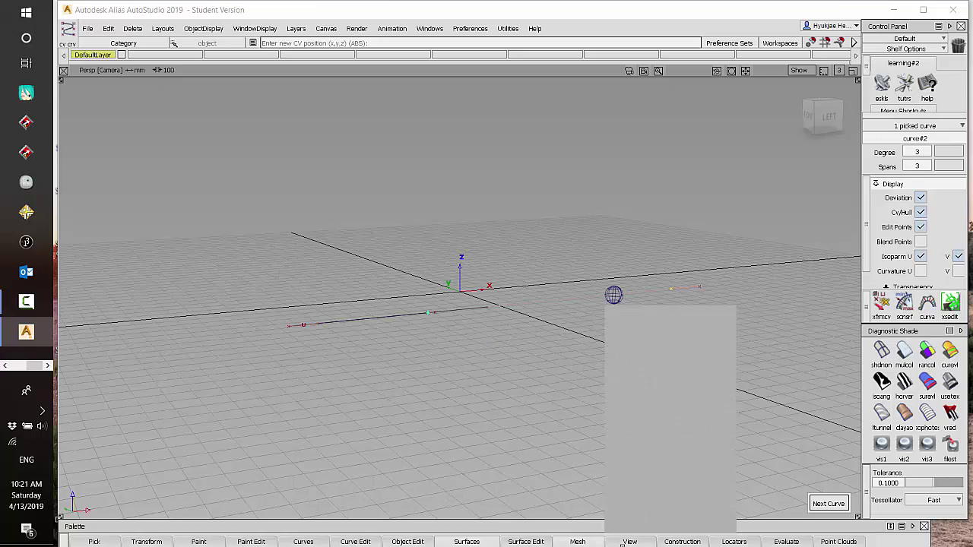
mouse_move(641, 328)
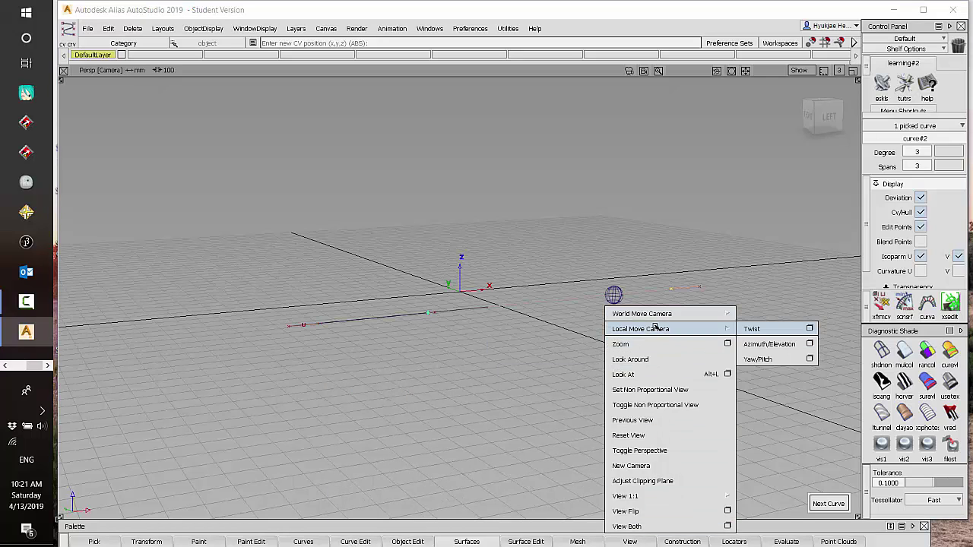
left_click(520, 337)
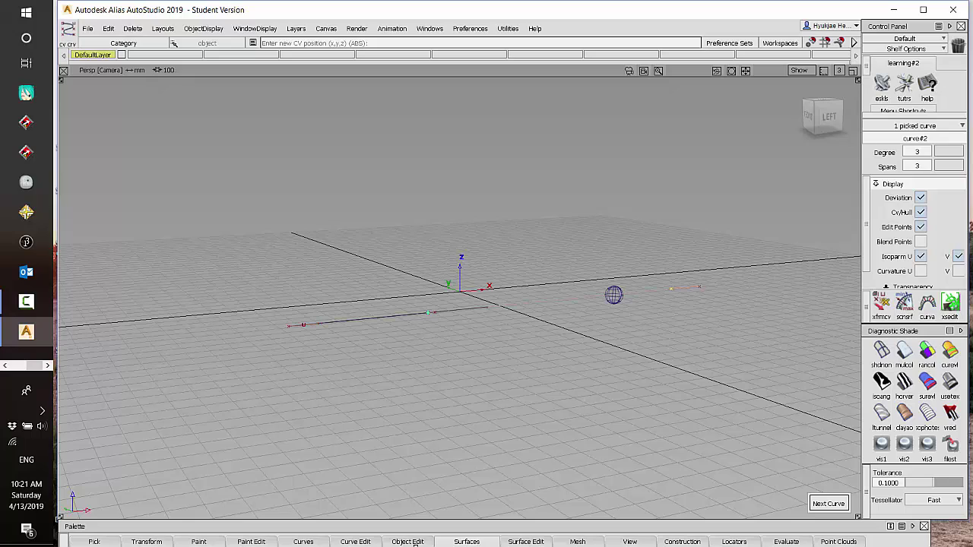
left_click(424, 541)
left_click(355, 541)
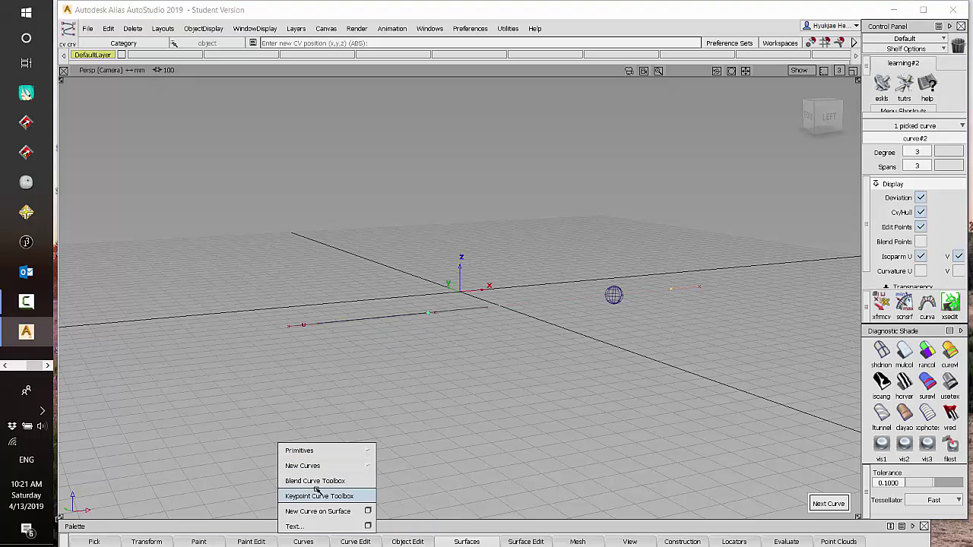
left_click(523, 541)
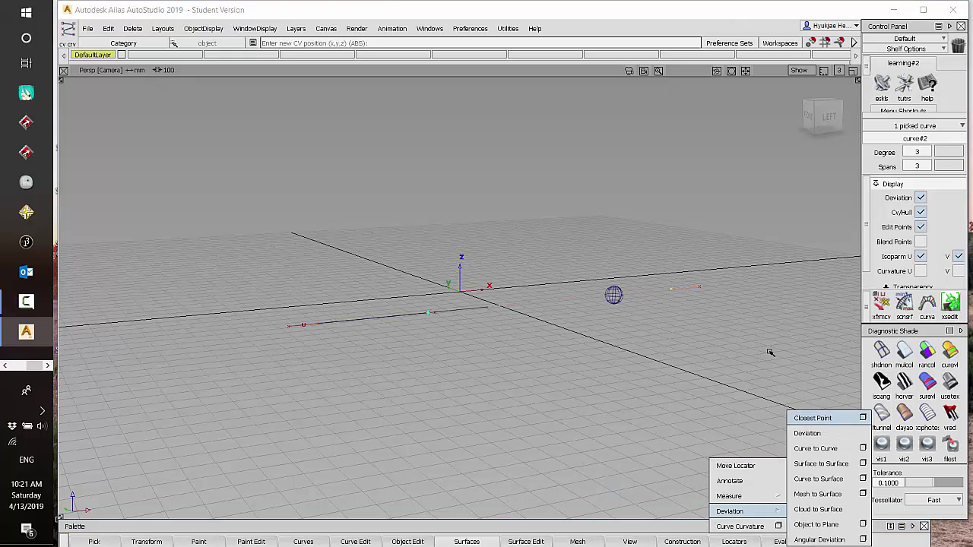
left_click(441, 466)
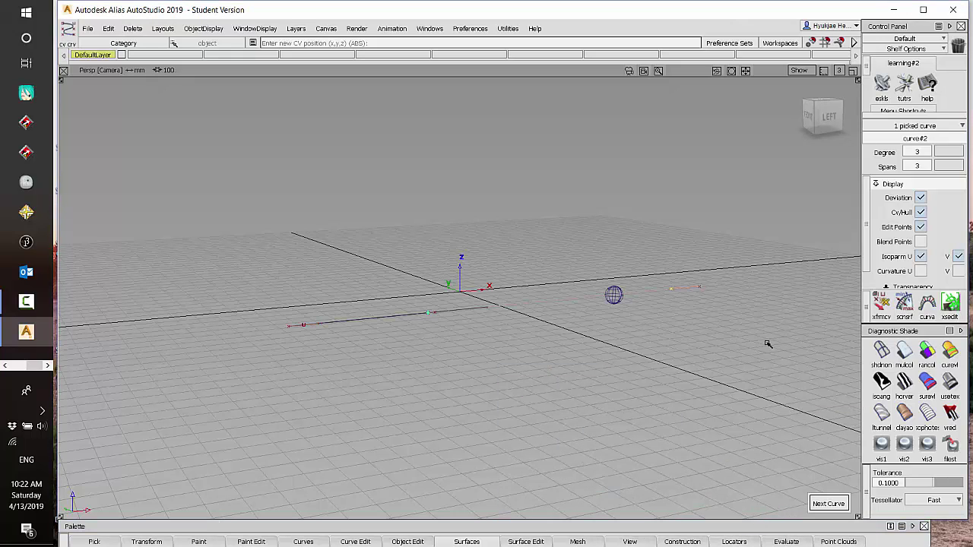